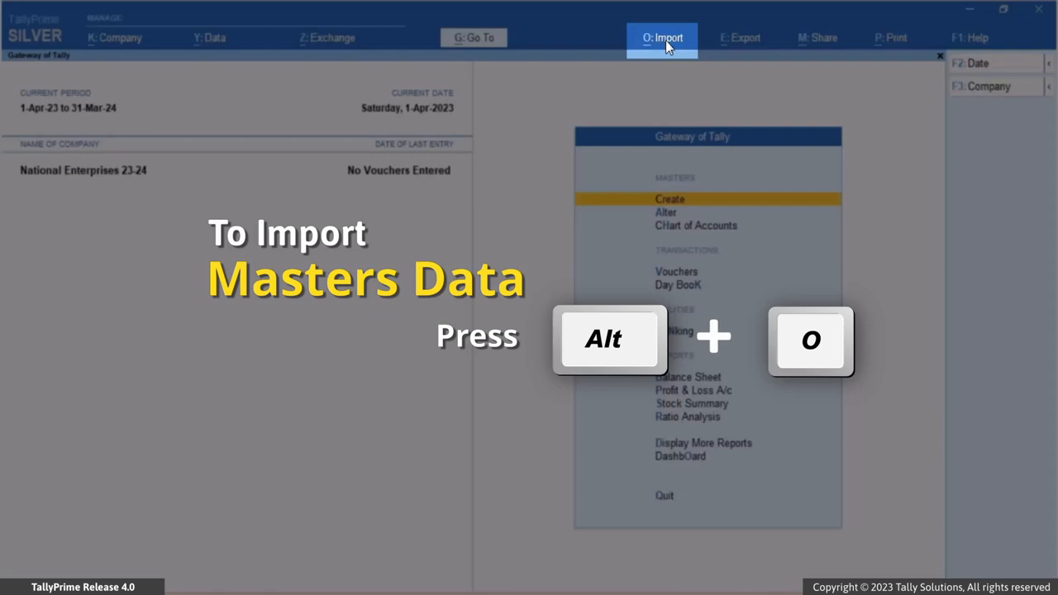
Export the sample Excel file for masters, configured for Ledger.
click(666, 40)
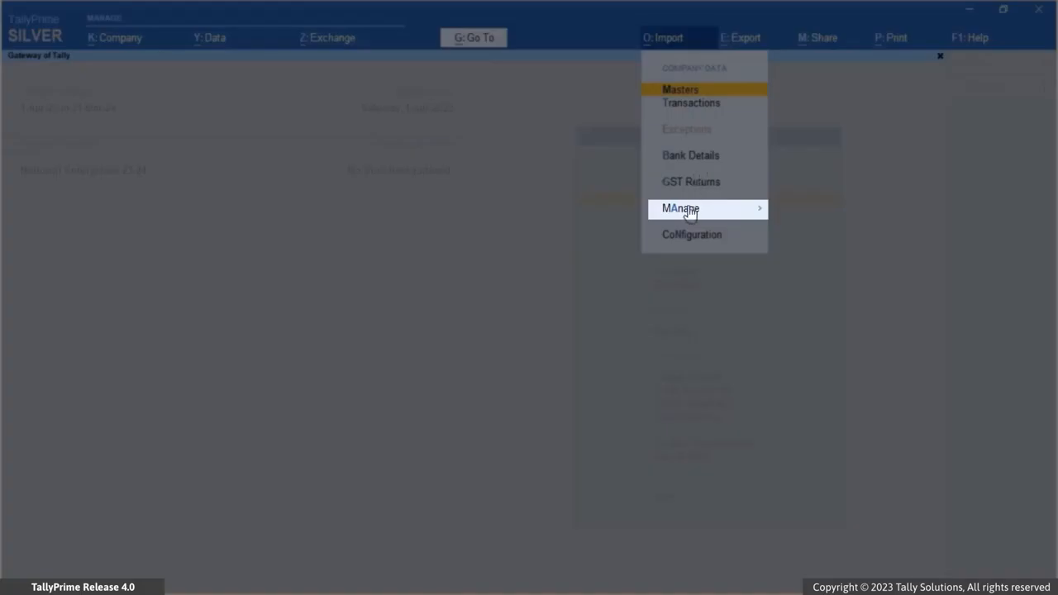
click(690, 211)
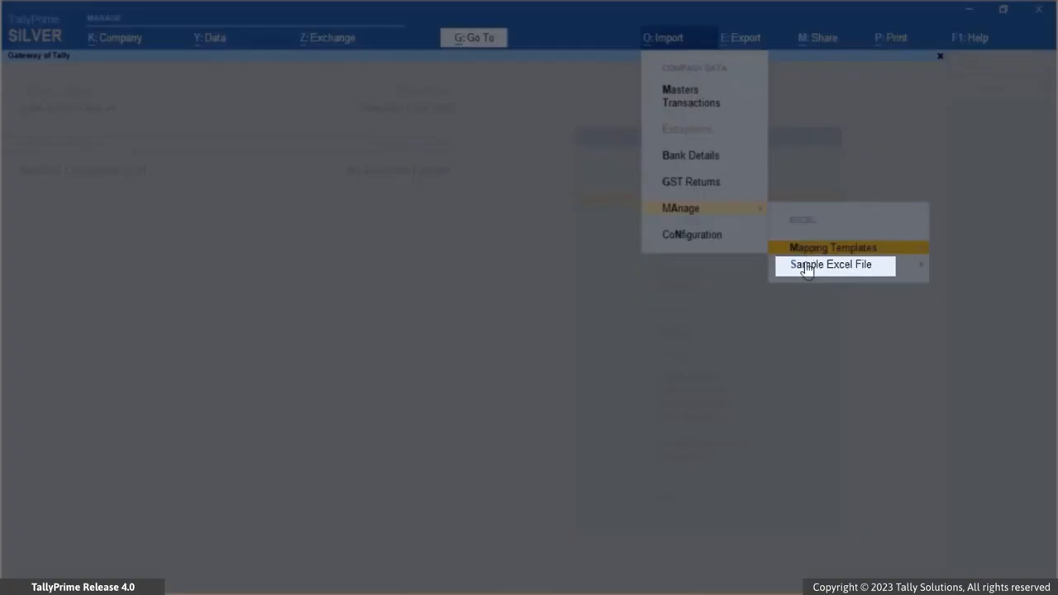
click(807, 264)
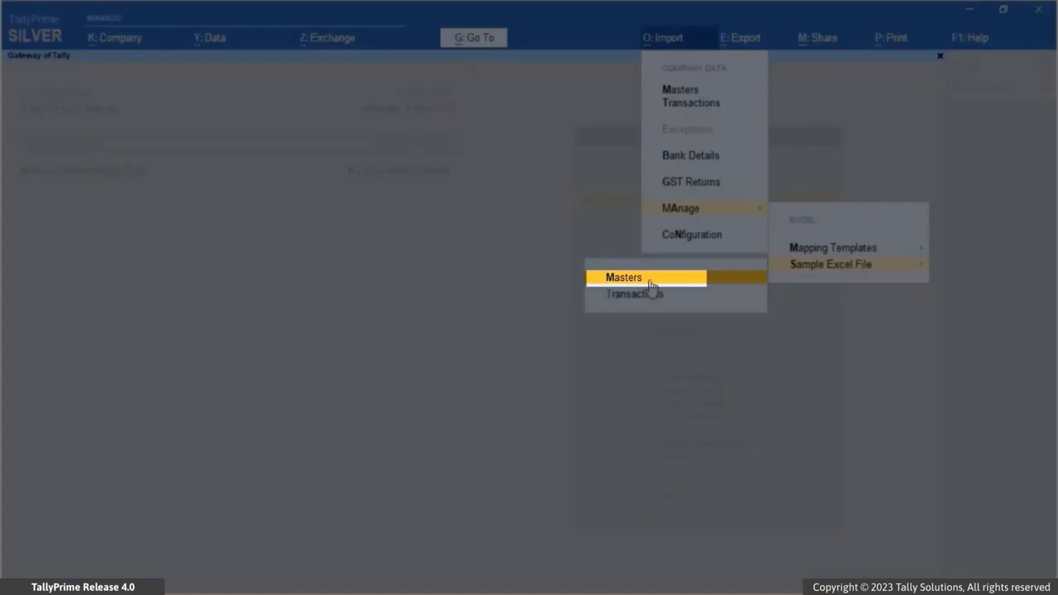
click(650, 285)
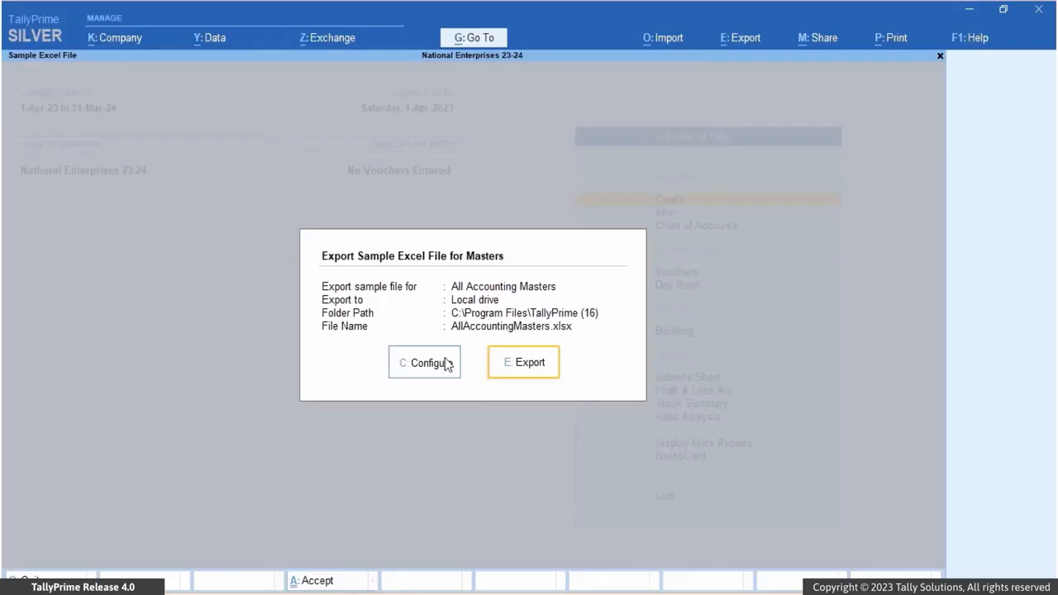
click(447, 364)
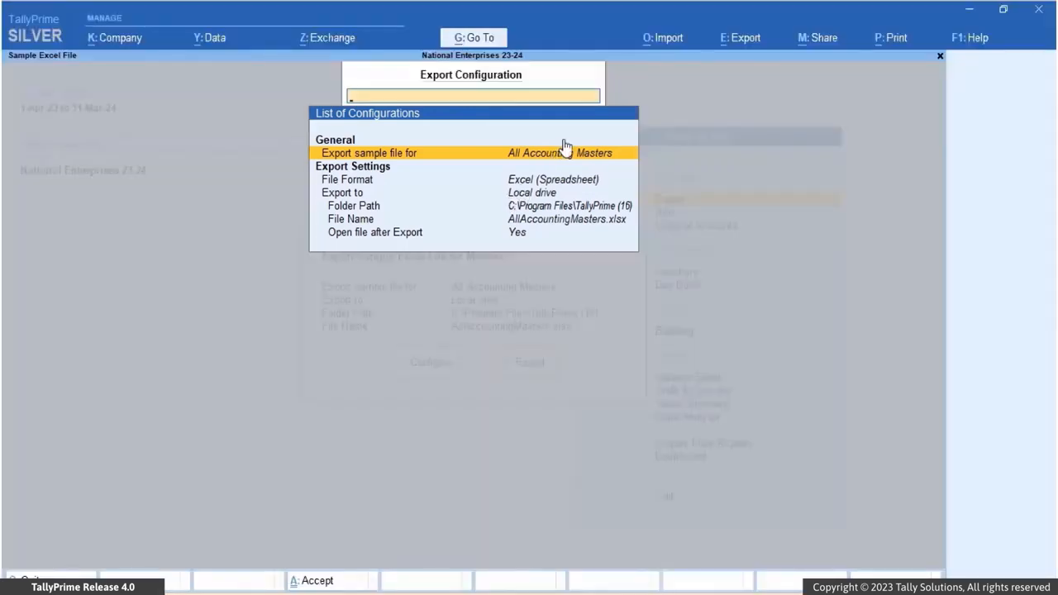
click(562, 151)
text(Ledg)
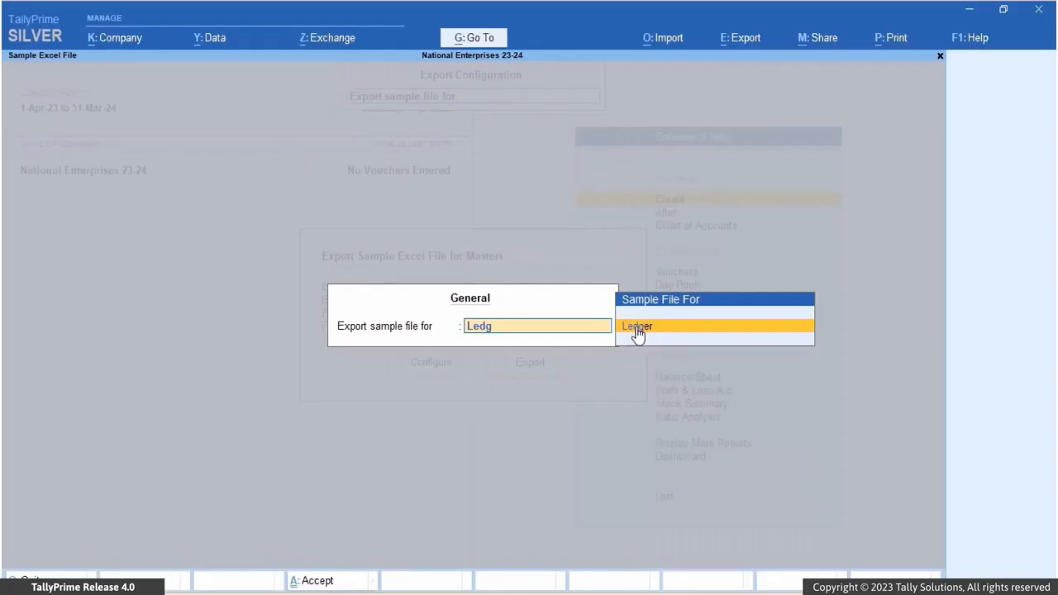
click(636, 327)
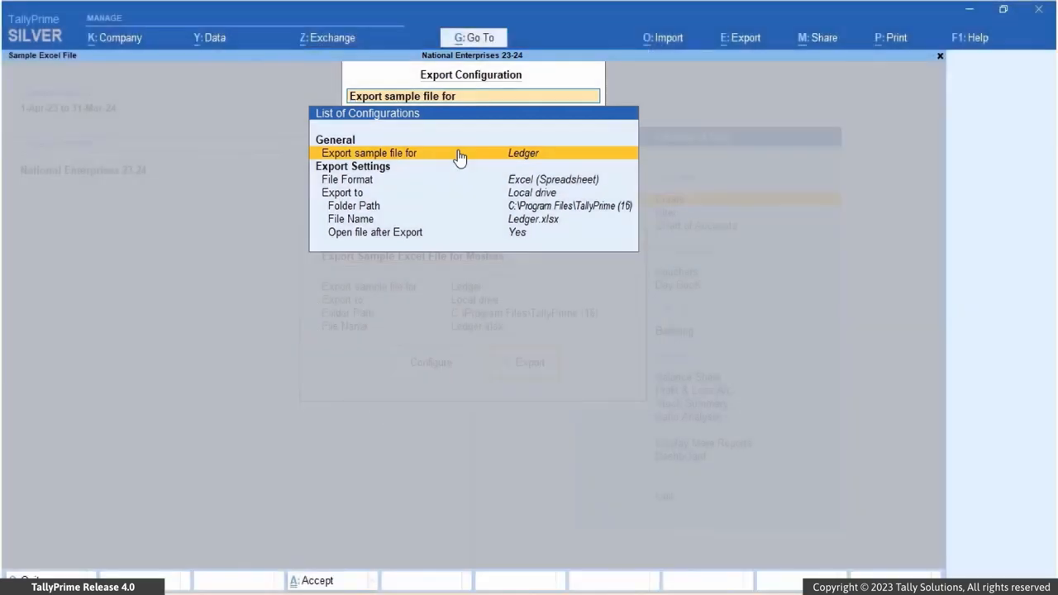
key(Escape)
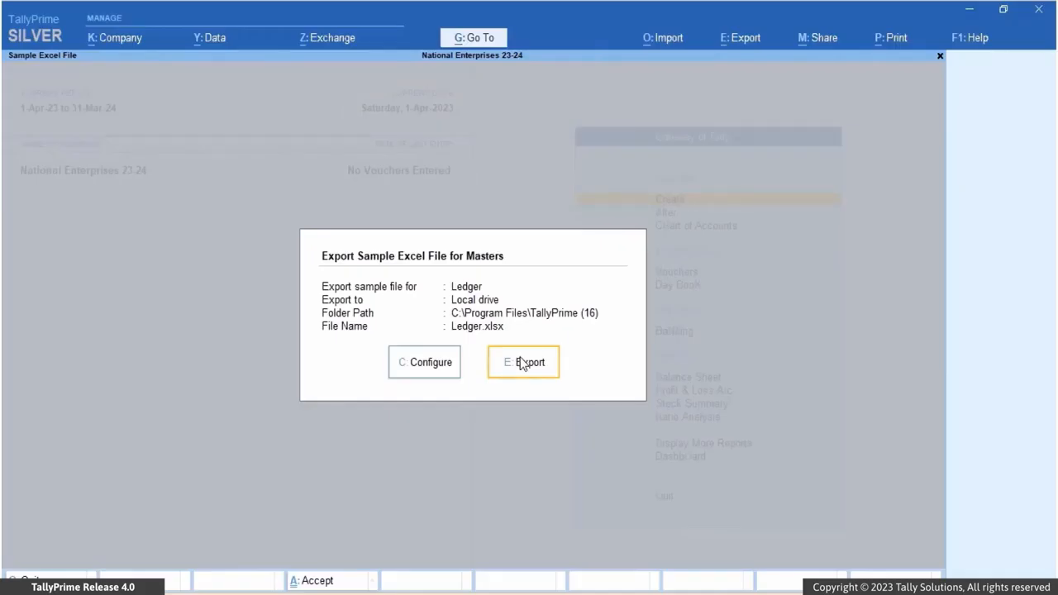
click(520, 364)
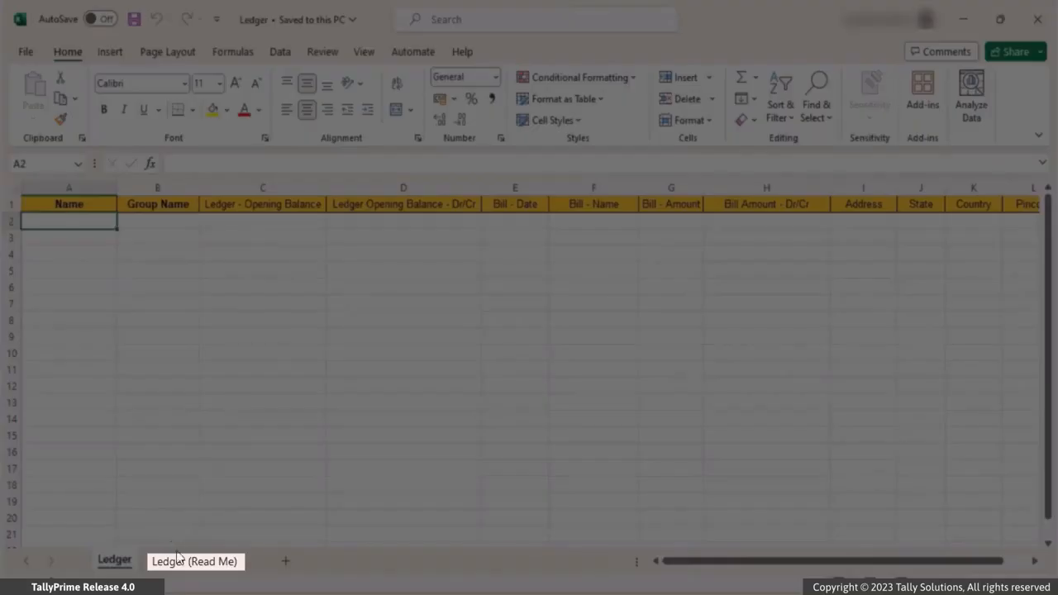
Review the sample file's Ledger (Read Me) worksheet, and open the LedgerQ1 workbook from the Export&ImportFiles folder.
click(178, 564)
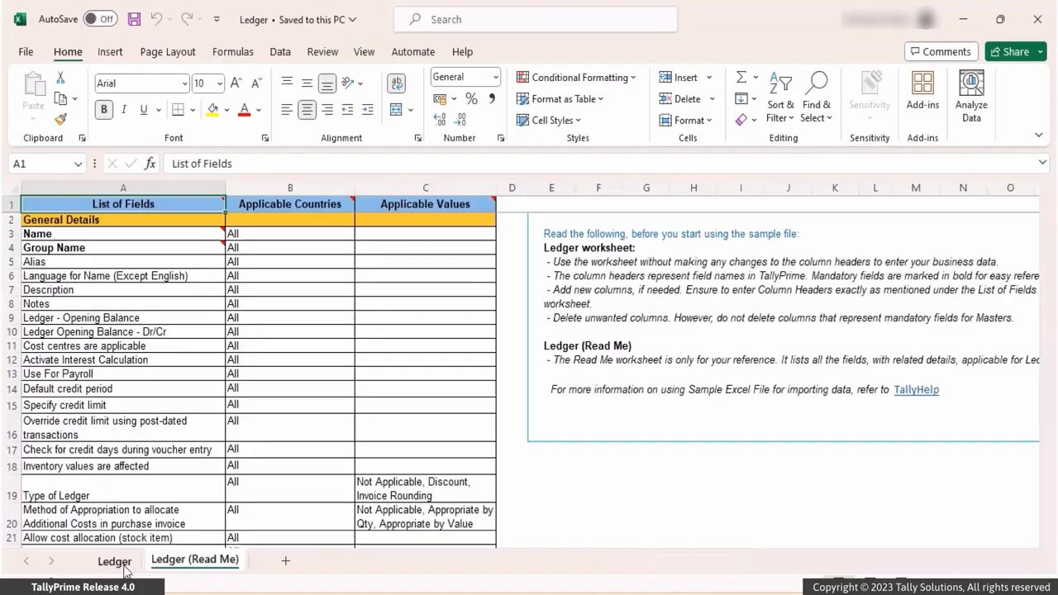
click(119, 562)
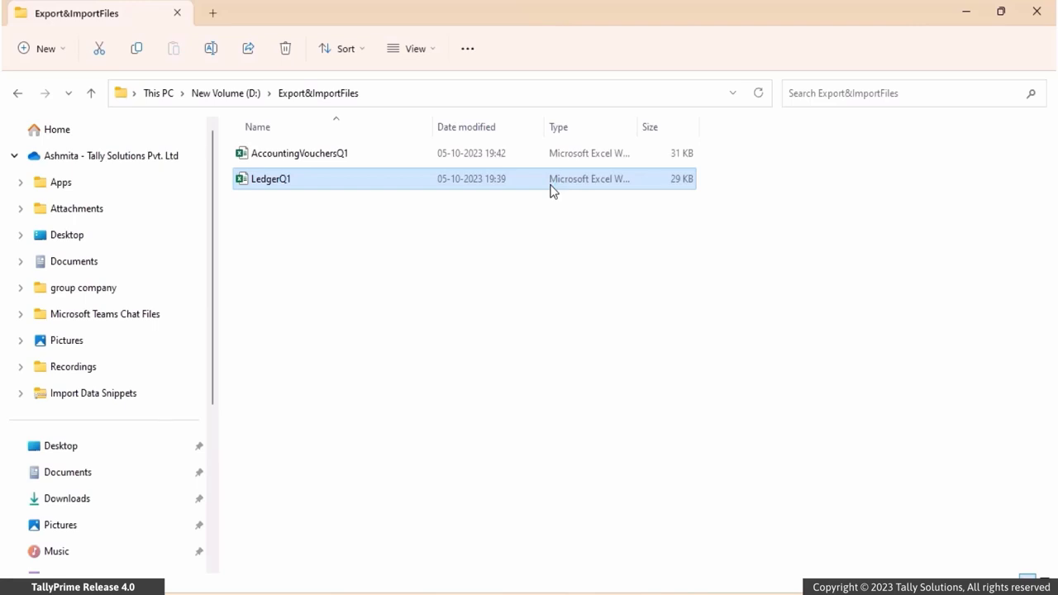
double_click(552, 190)
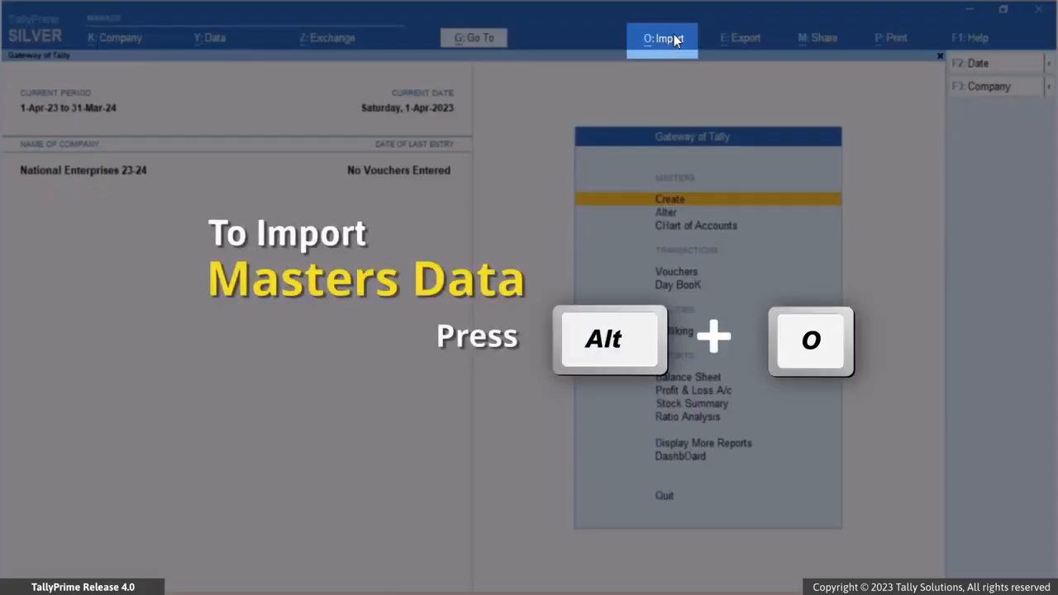
Set up a masters import in Excel (Spreadsheet) format from LedgerQ1.xlsx, using the Ledger worksheet.
click(672, 39)
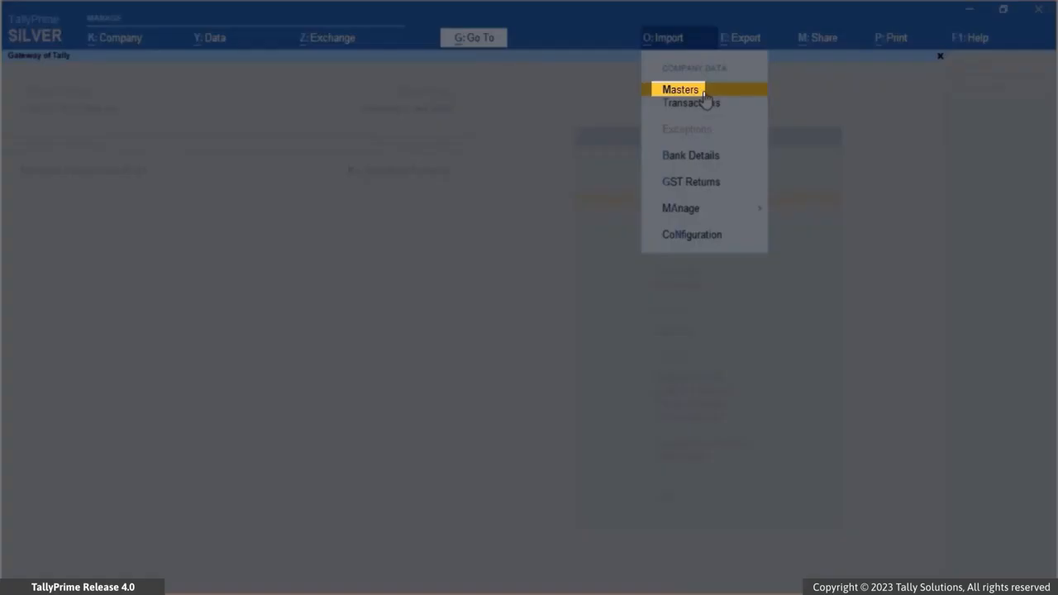
click(680, 89)
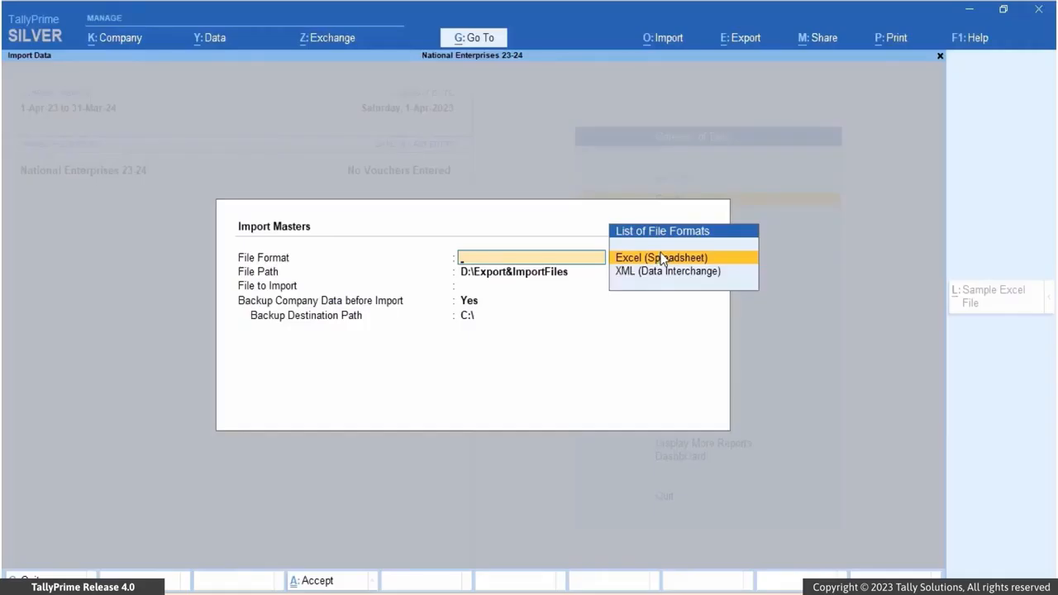
click(661, 258)
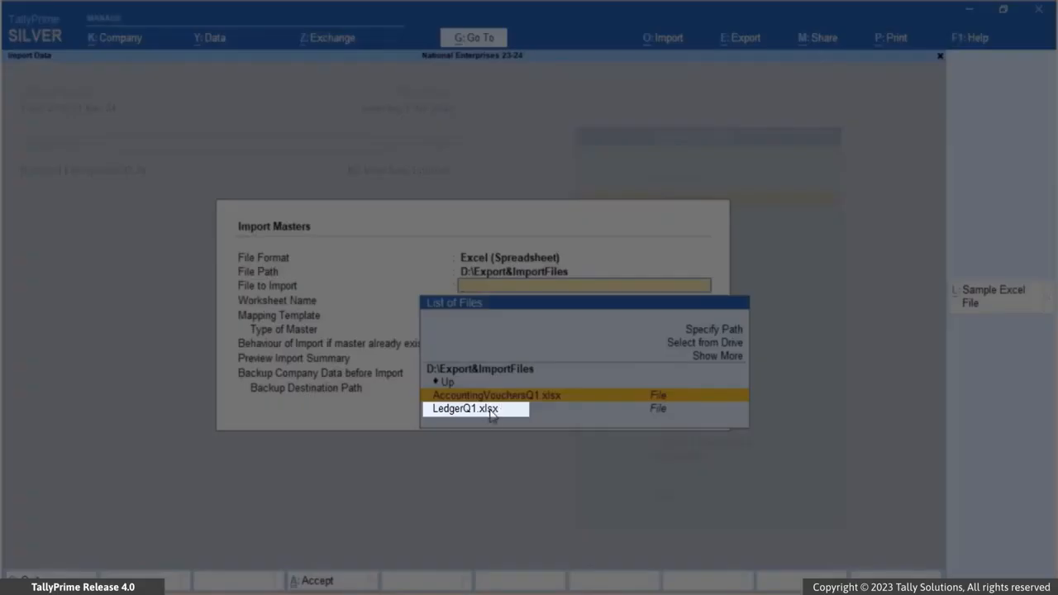
click(490, 414)
key(Return)
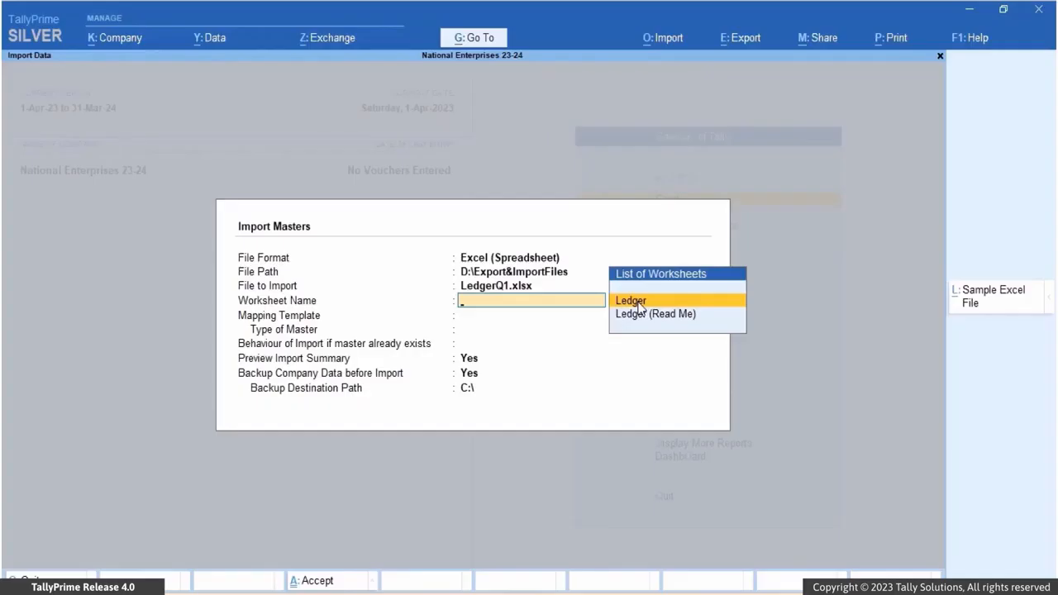
click(638, 302)
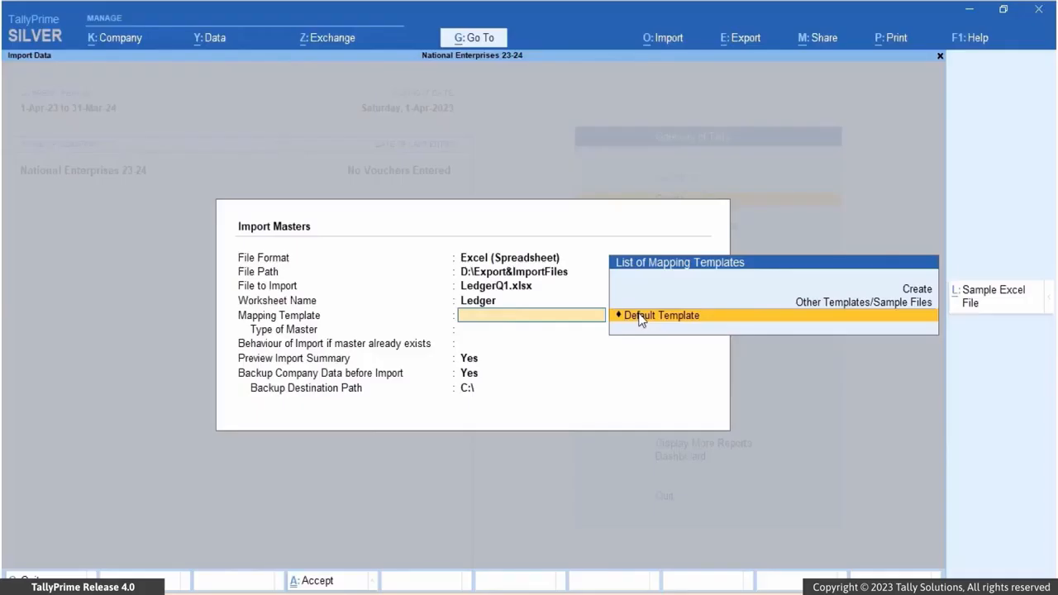
Use the Default Template mapping with Ledger as the type of master, and Ignore Duplicates for existing masters.
click(641, 316)
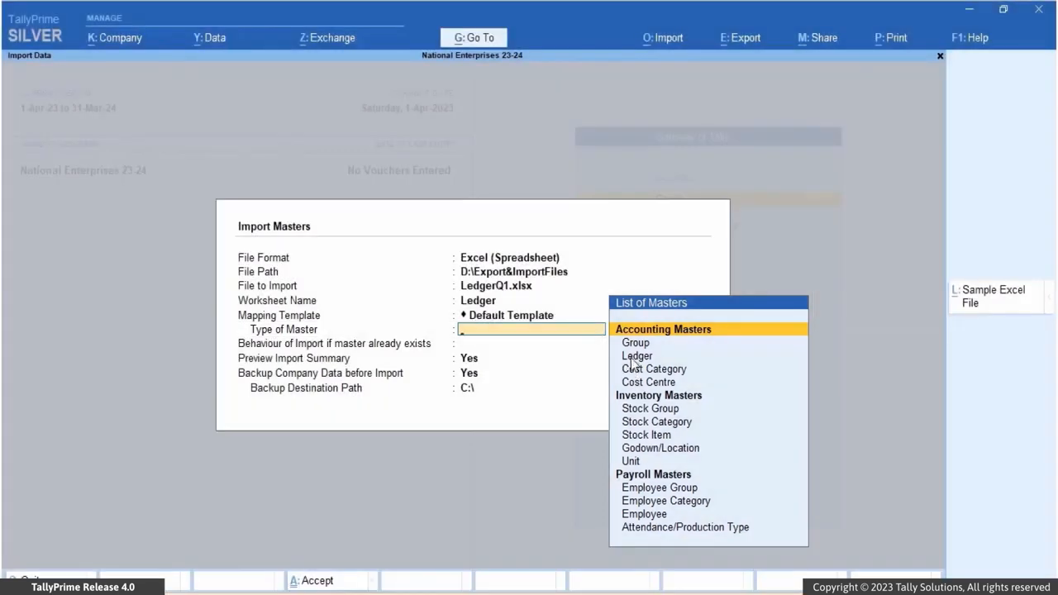
click(632, 361)
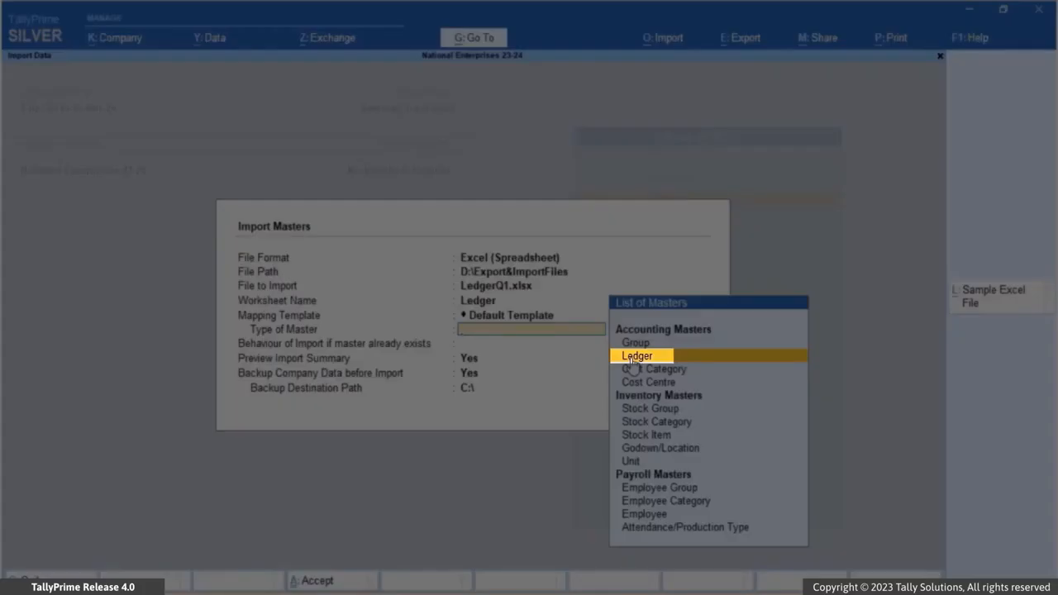
click(632, 364)
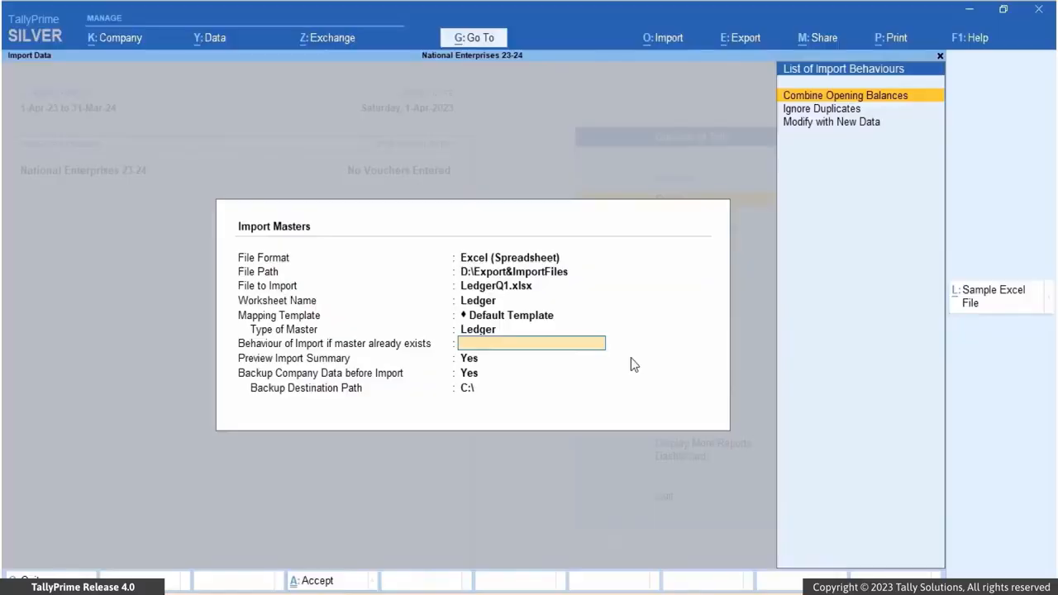
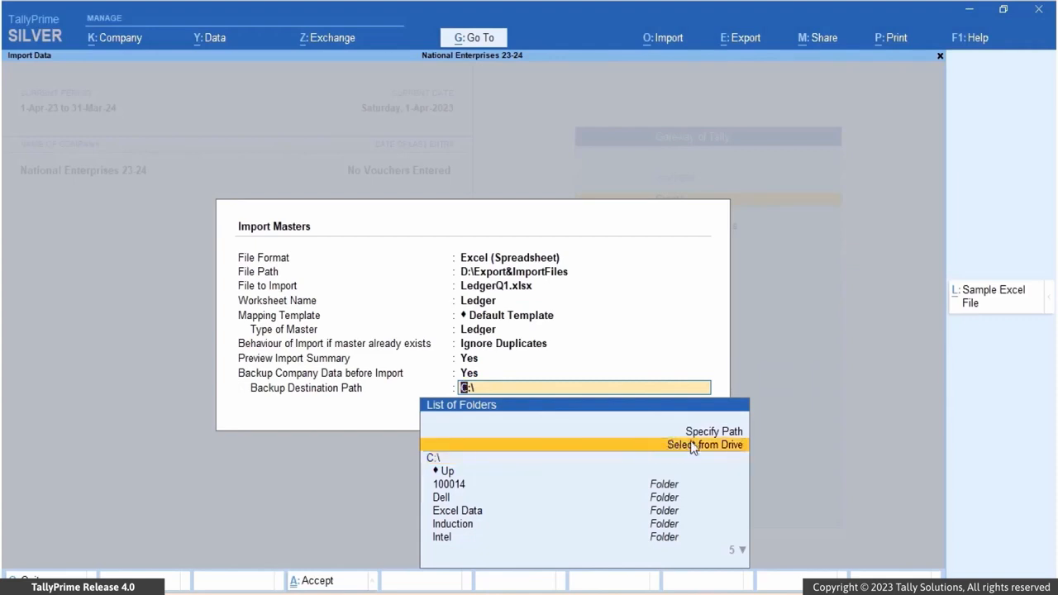
Set the backup destination path to D:\ and import the ledger masters from the summary preview.
click(692, 447)
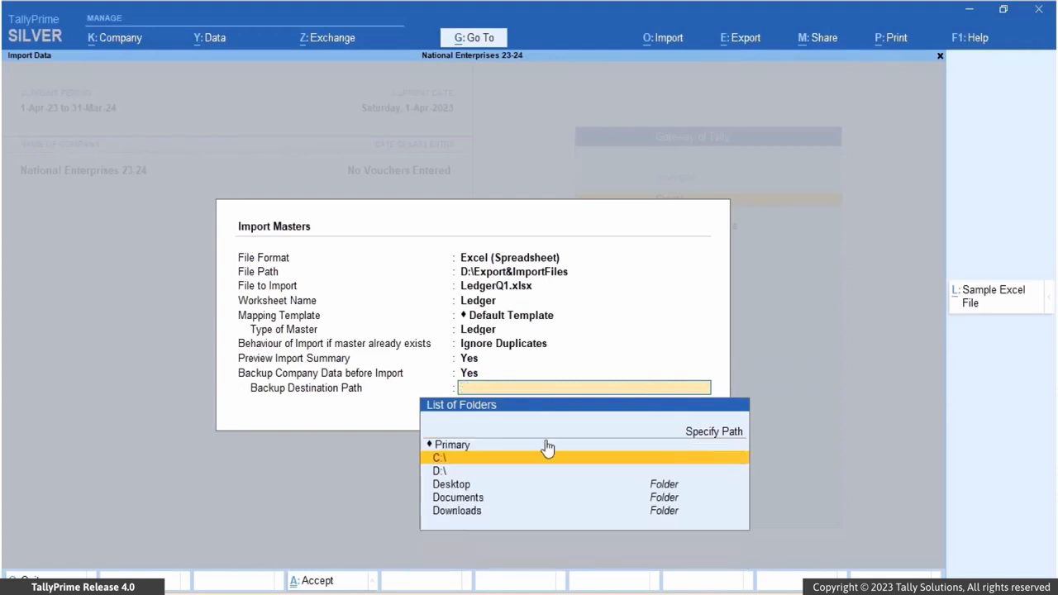
click(482, 471)
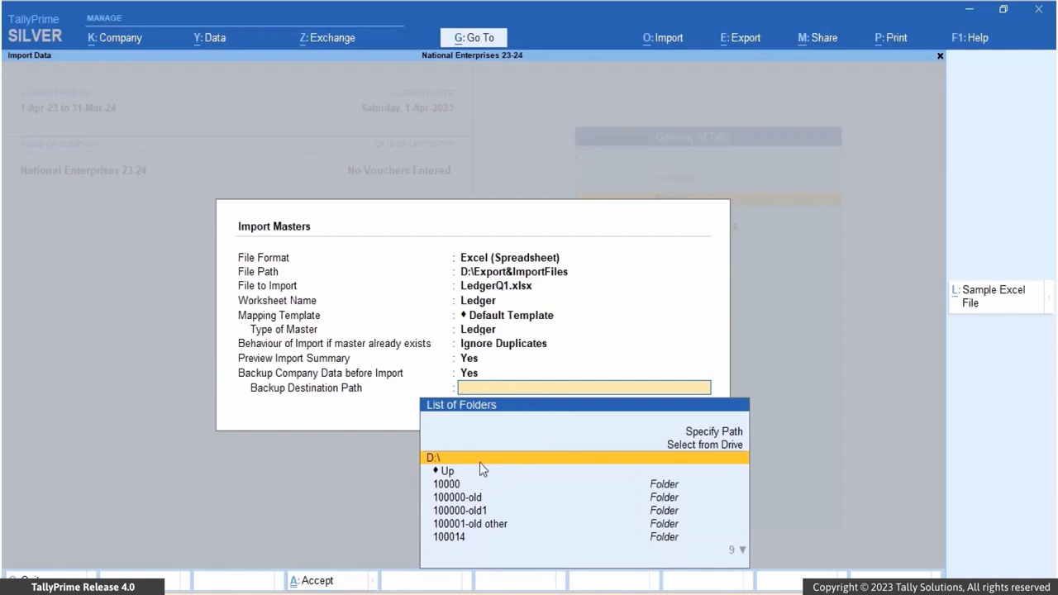
click(479, 462)
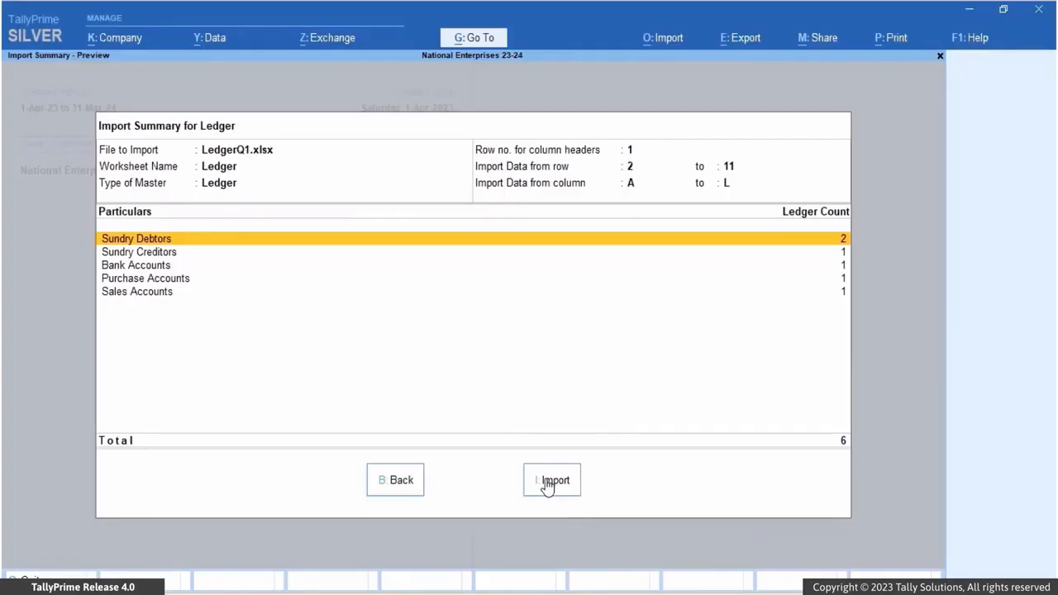
click(549, 482)
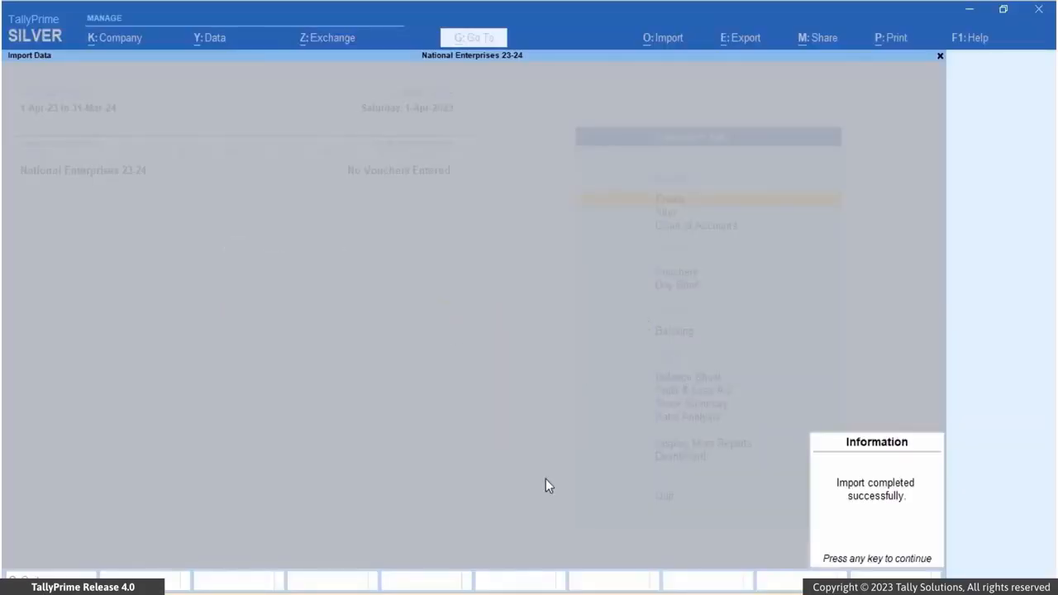
key(Return)
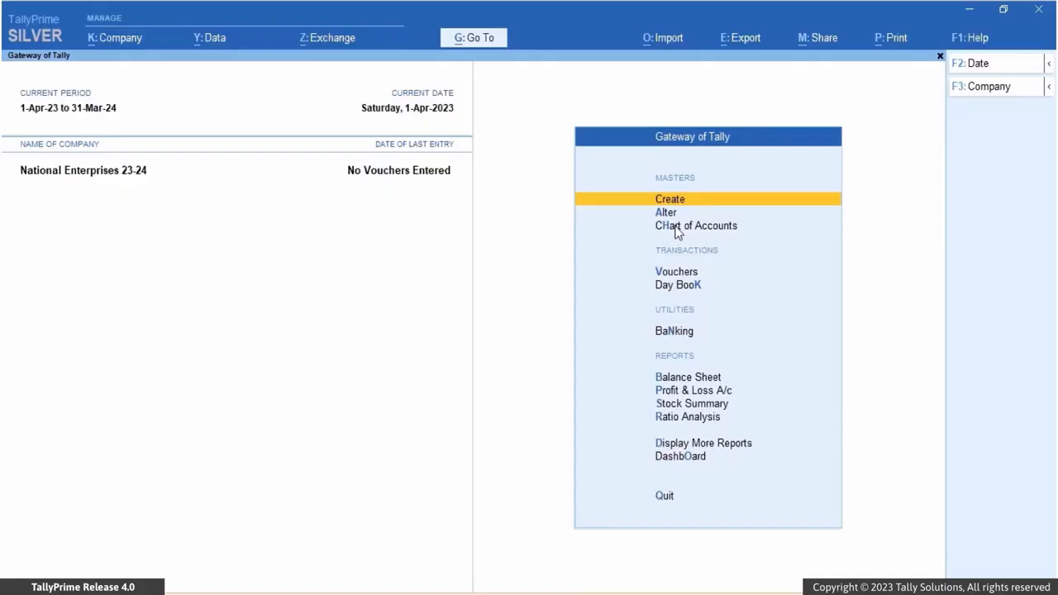
Check the imported ledgers in the Chart of Accounts and open ABC Company Limited under Sundry Debtors.
click(675, 227)
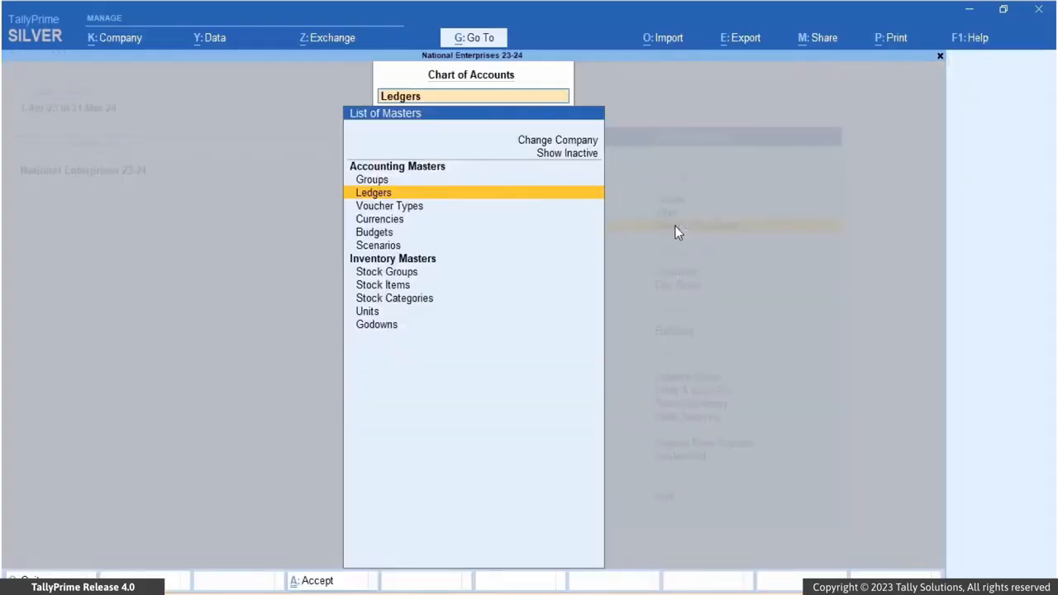
click(379, 197)
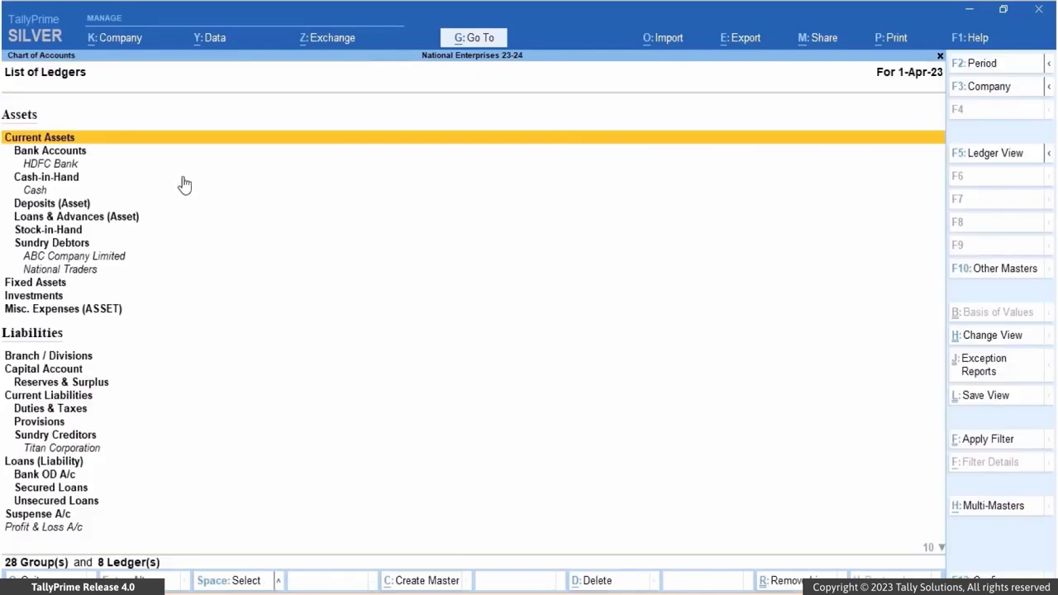
click(116, 261)
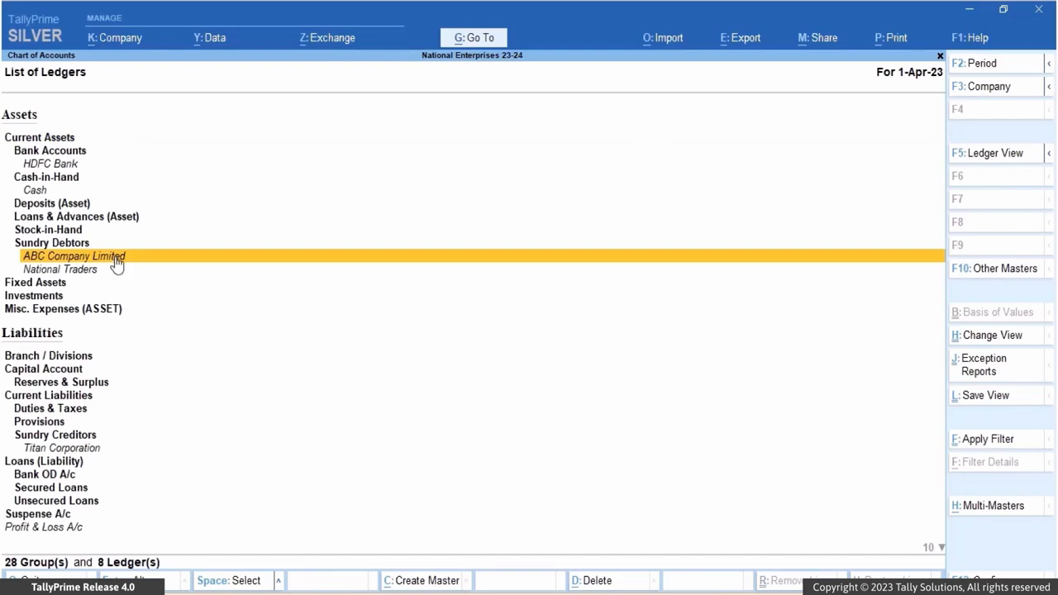
click(117, 261)
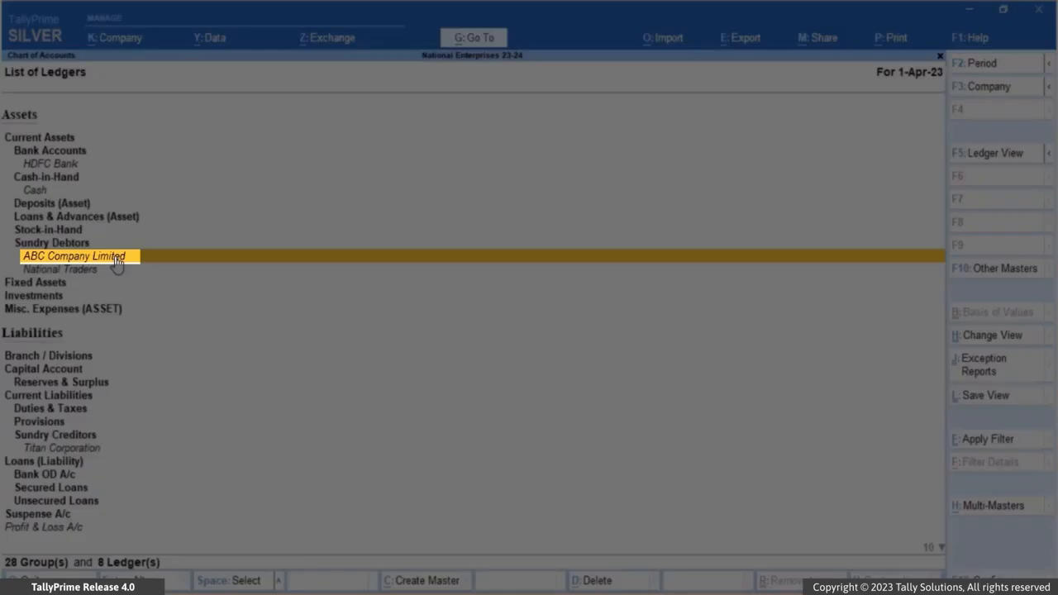
click(114, 256)
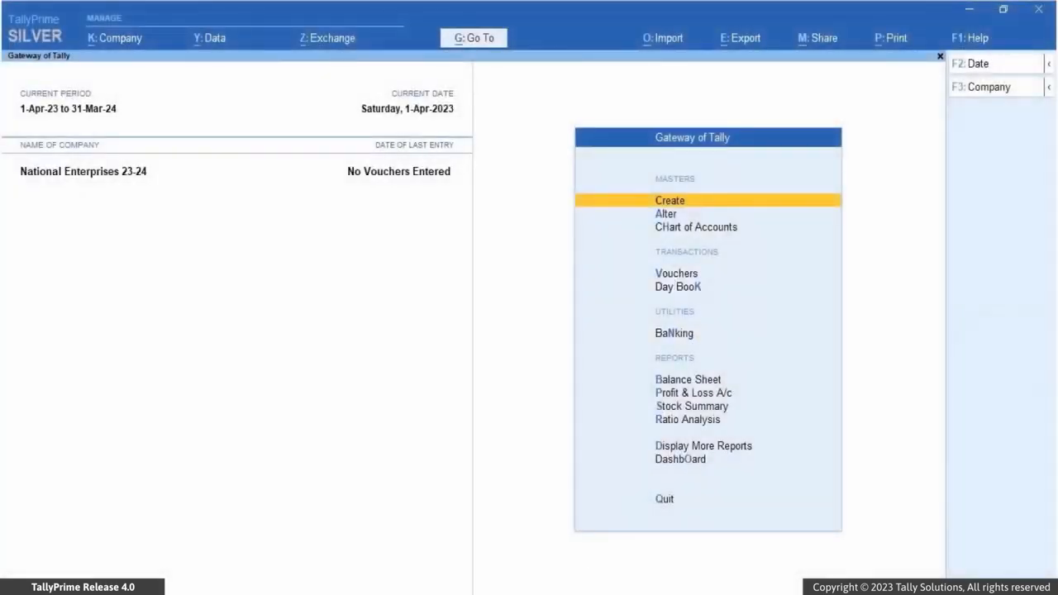
Switch to File Explorer and open the AccountingVouchersQ1 workbook from the Export&ImportFiles folder.
mouse_move(590, 594)
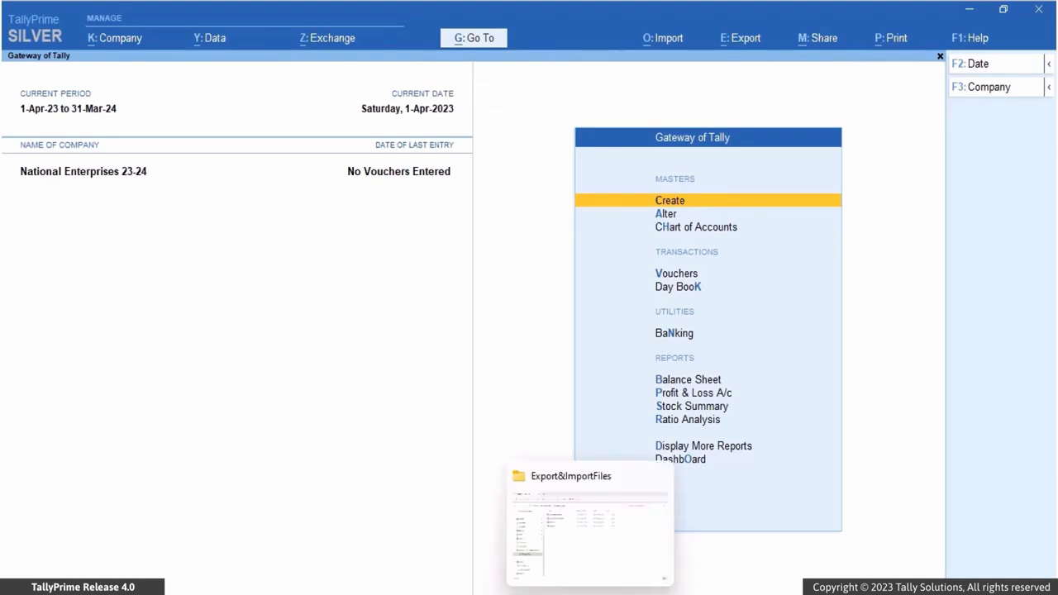
click(578, 555)
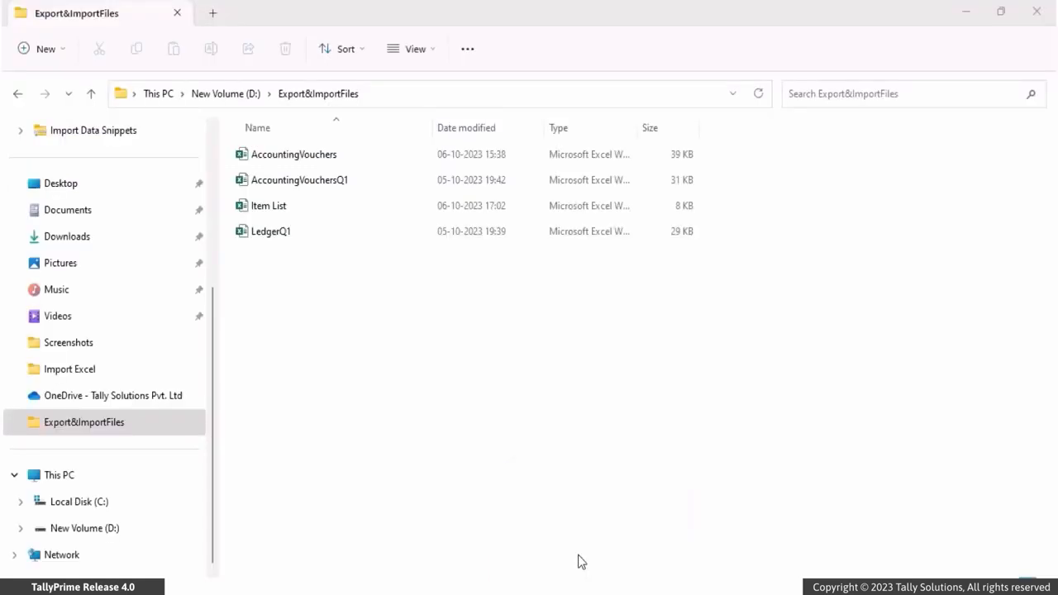
click(477, 179)
double_click(478, 180)
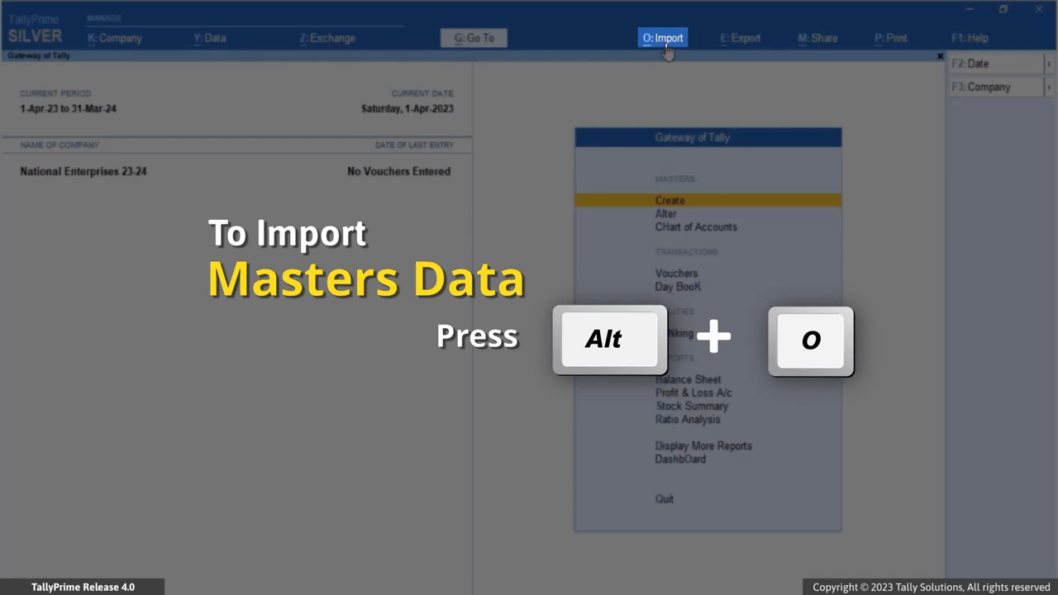
Start a transactions import in Excel format from D:\Export&ImportFiles and choose AccountingVouchersQ1.xlsx as the file.
click(666, 50)
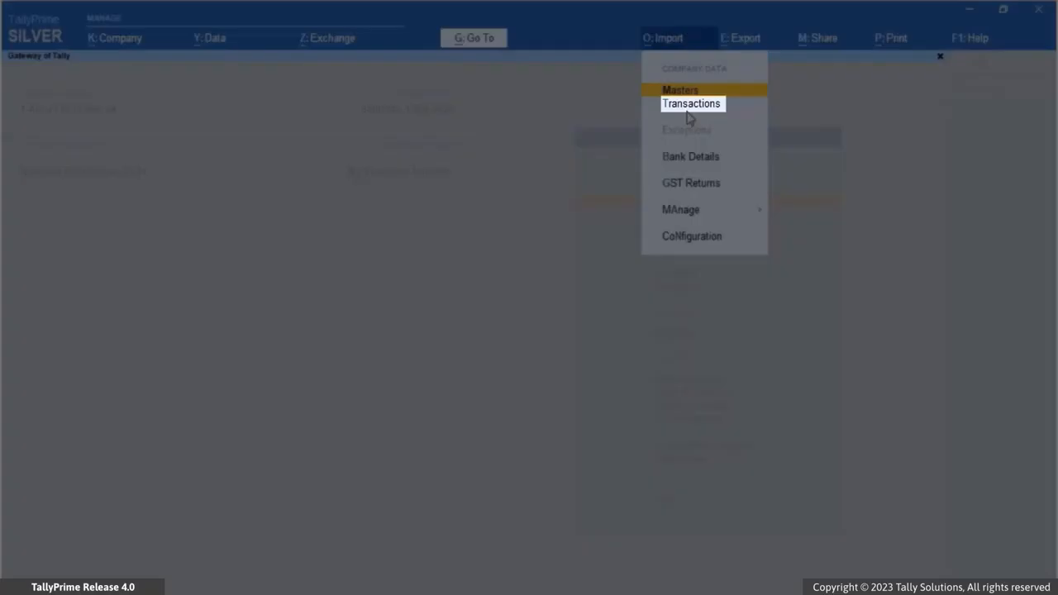
click(689, 112)
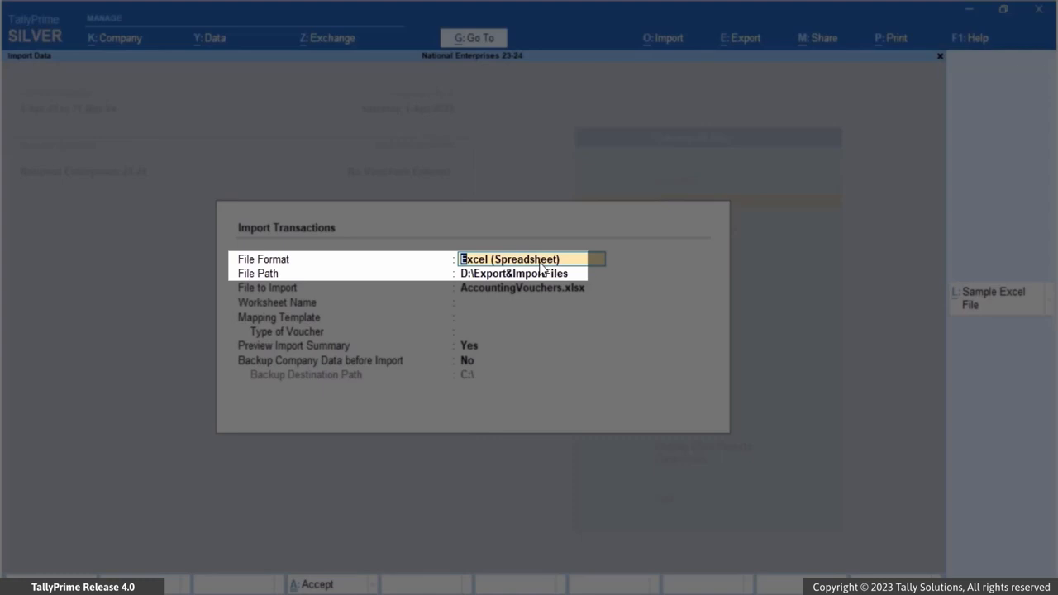
key(Return)
key(Return)
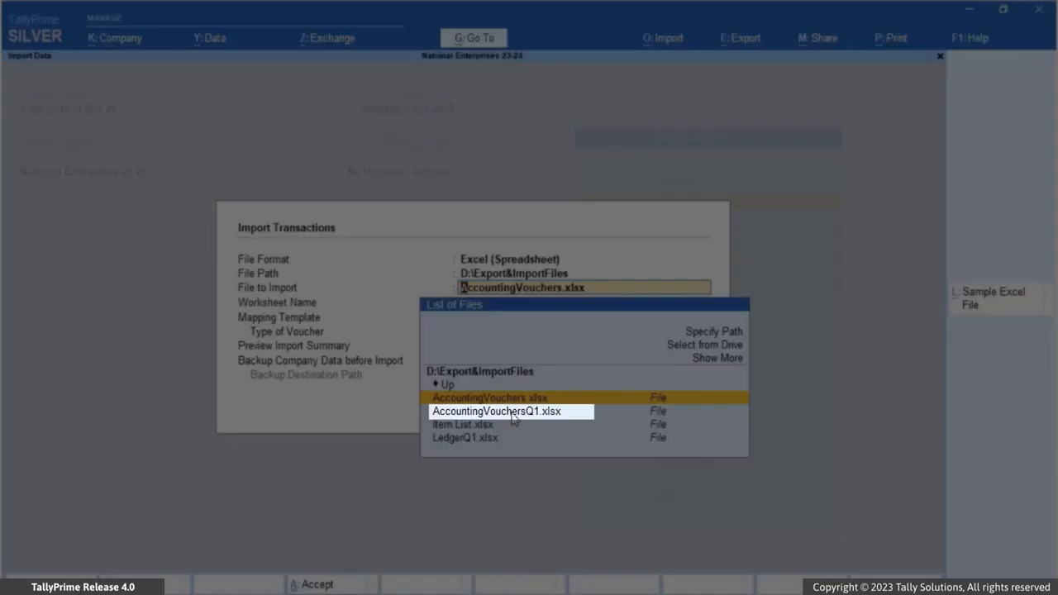
click(513, 411)
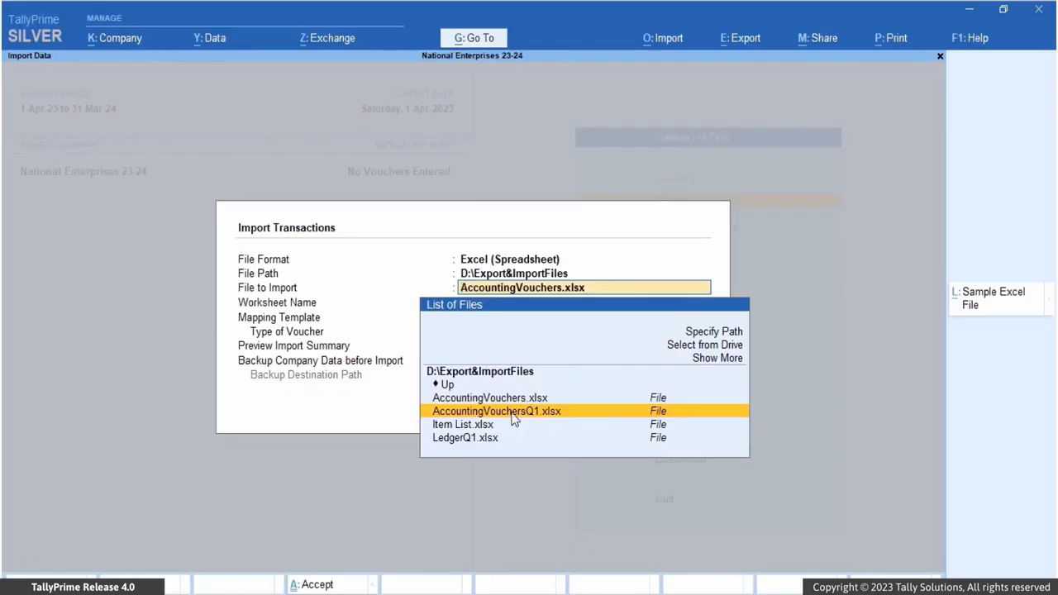
click(512, 413)
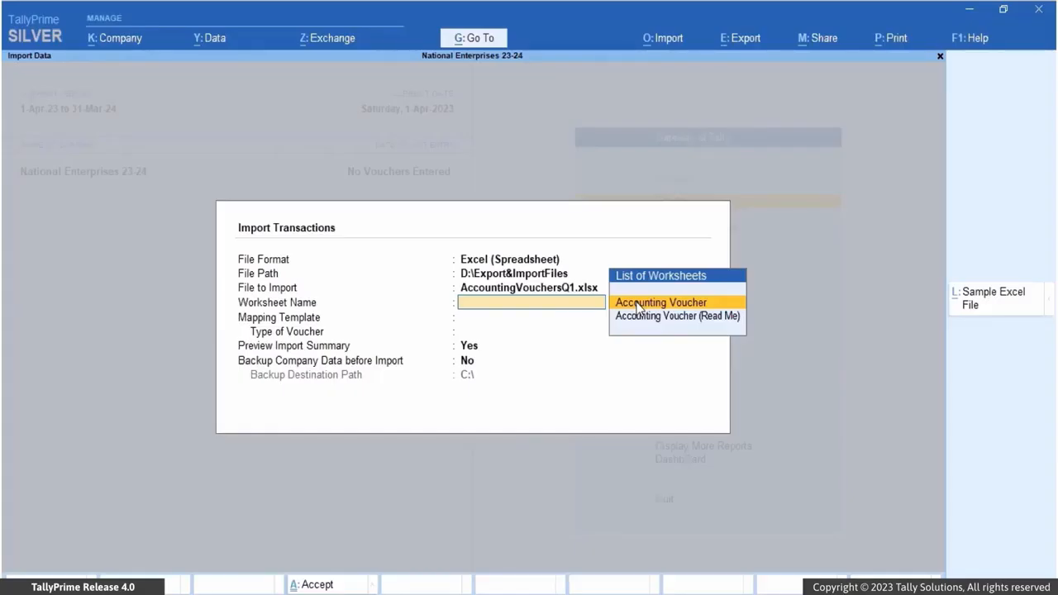
Map the Accounting Voucher worksheet with the Default Template, keep the backup at No, and import the vouchers from the summary preview.
click(638, 304)
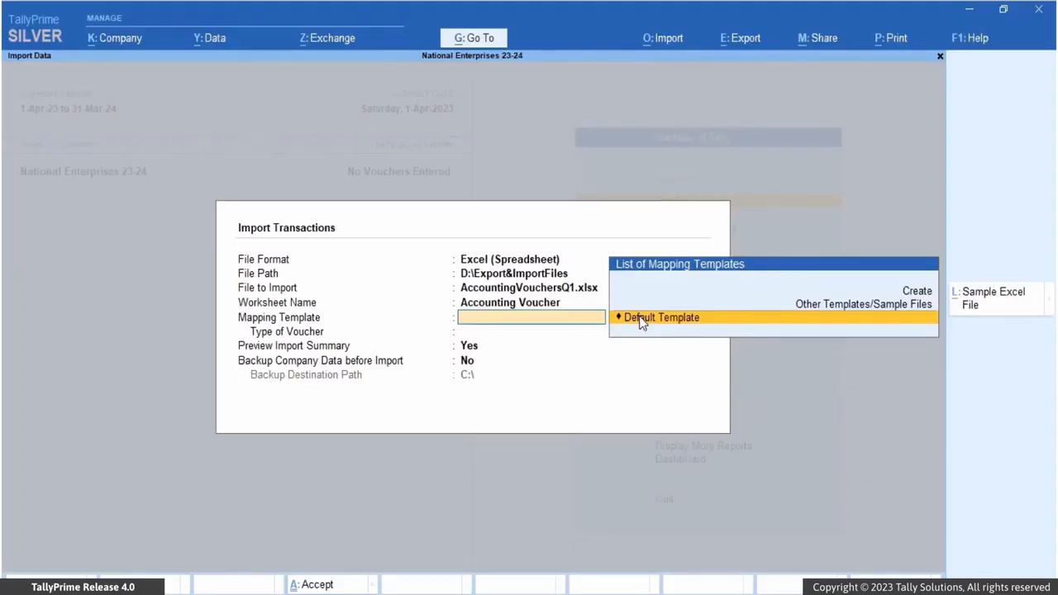
click(641, 318)
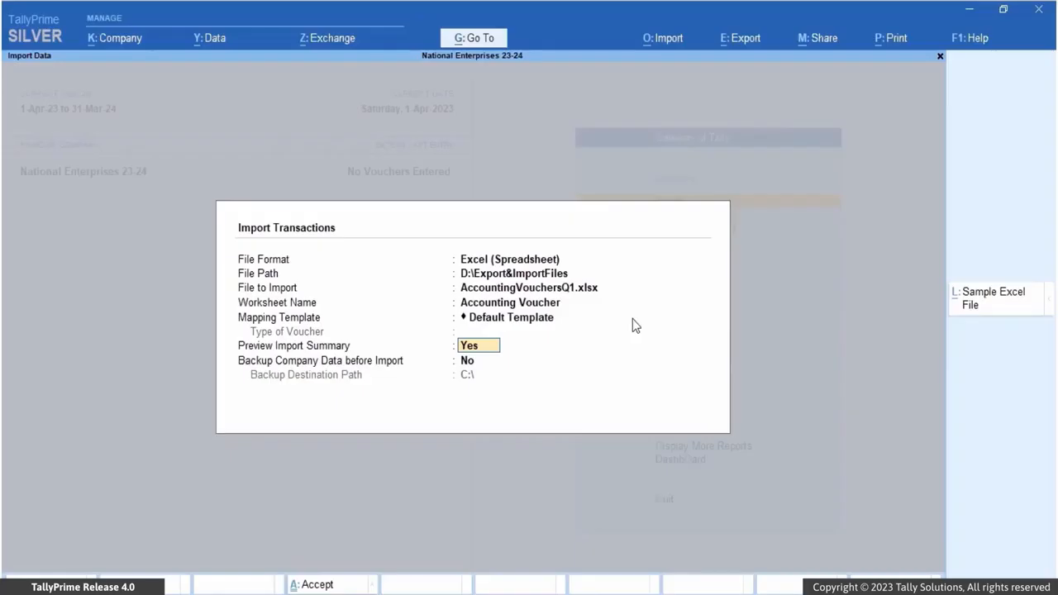
click(485, 364)
key(Return)
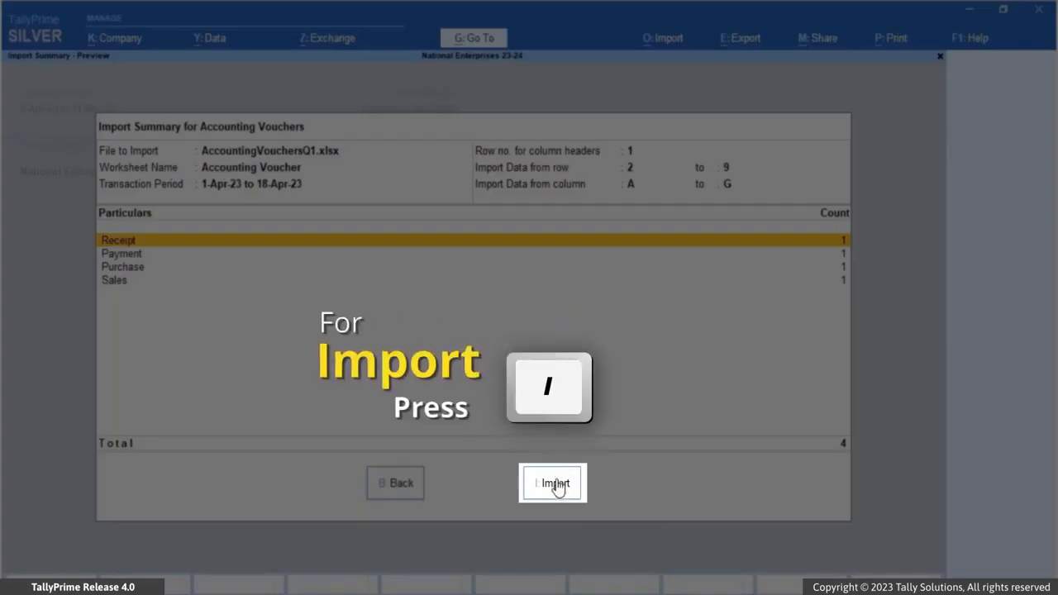
key(i)
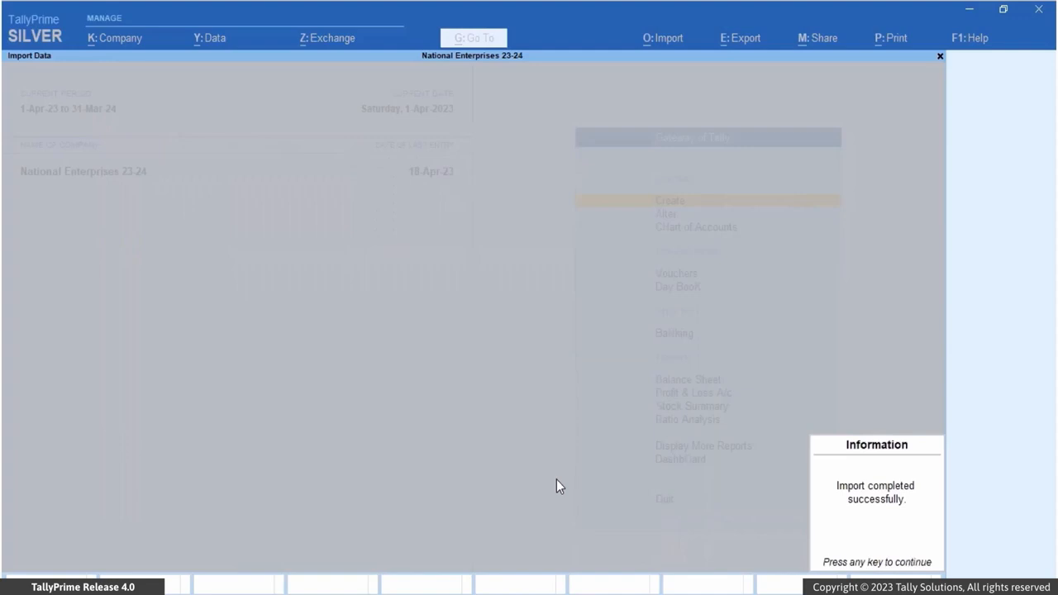
key(Return)
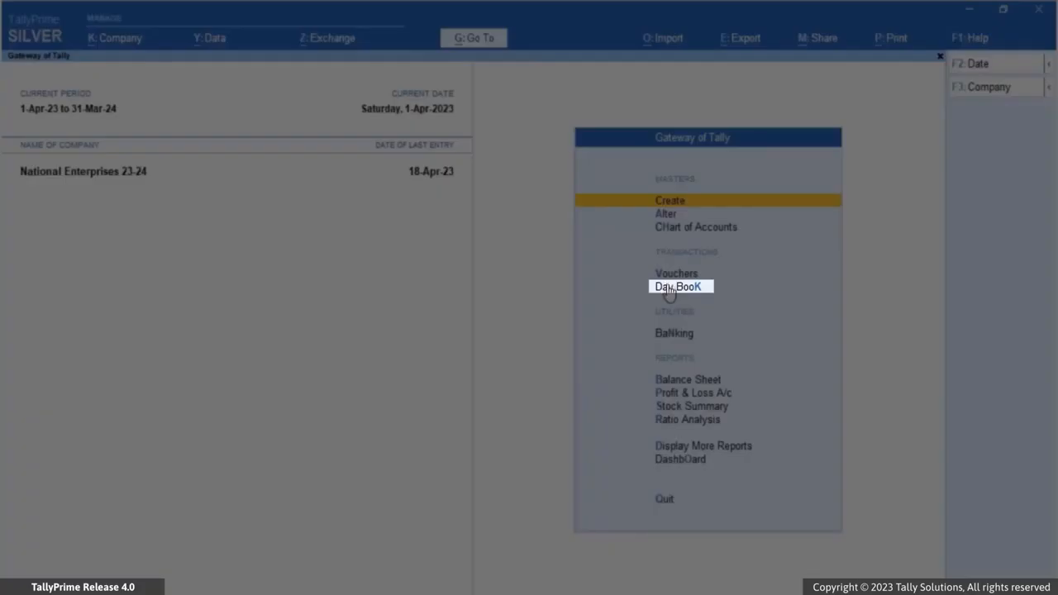
Open the Day Book and clear the From and To dates of its period to list all imported vouchers.
click(668, 287)
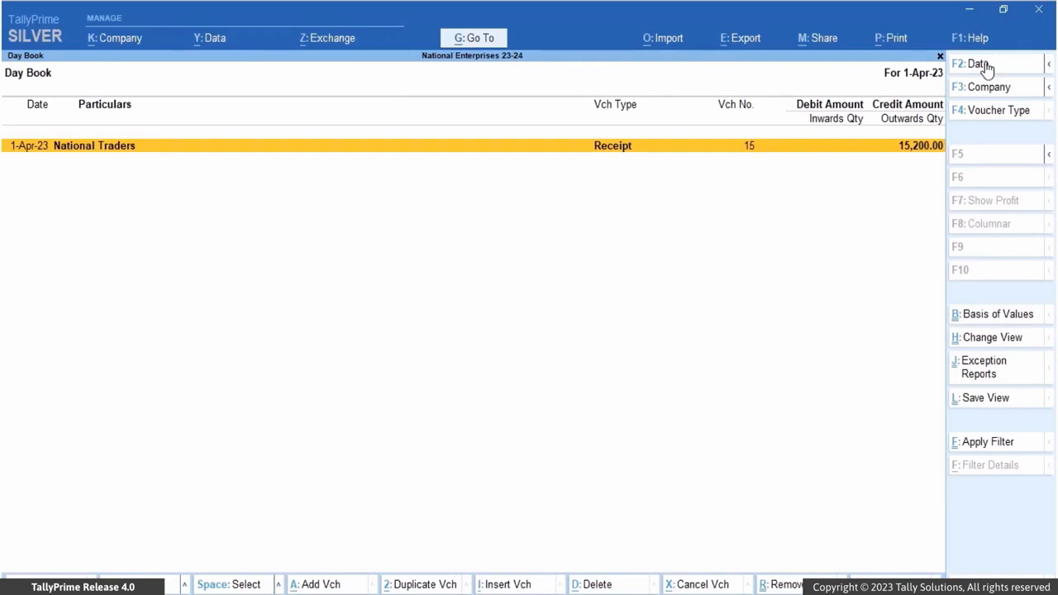
key(alt)
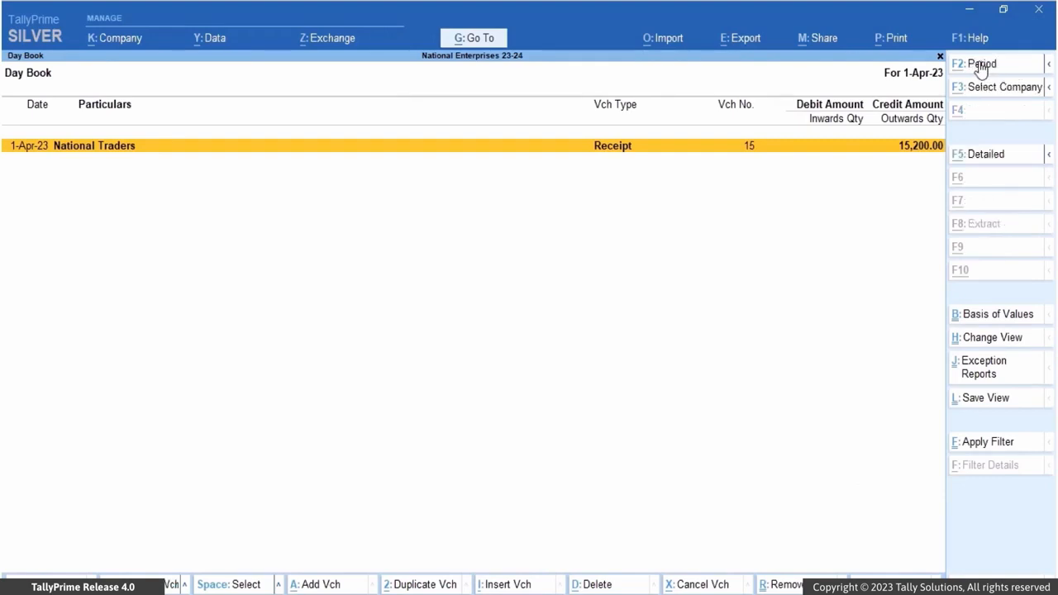
click(981, 66)
key(BackSpace)
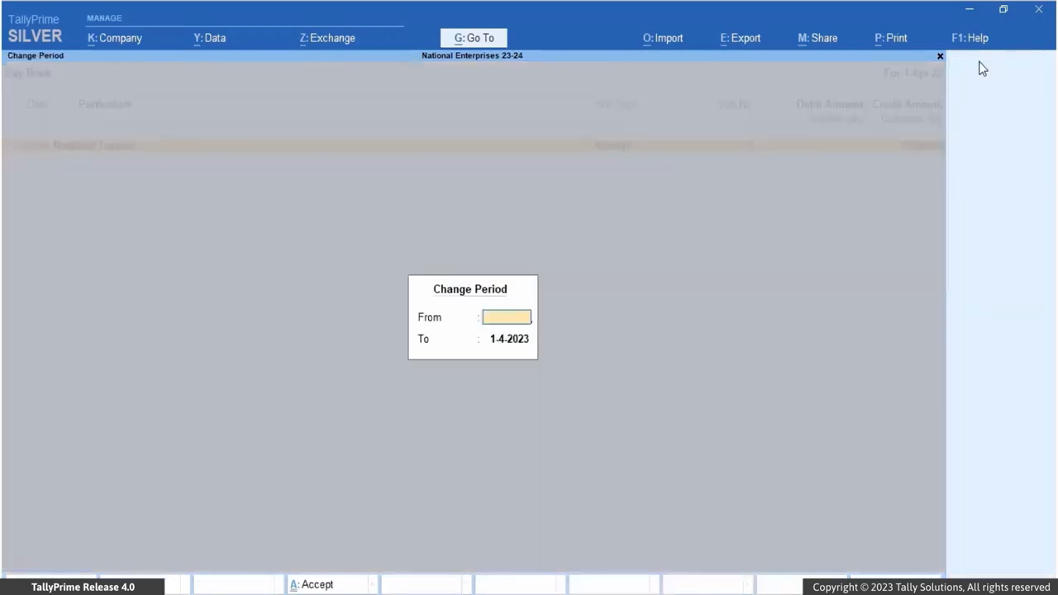
key(Return)
key(BackSpace)
key(Return)
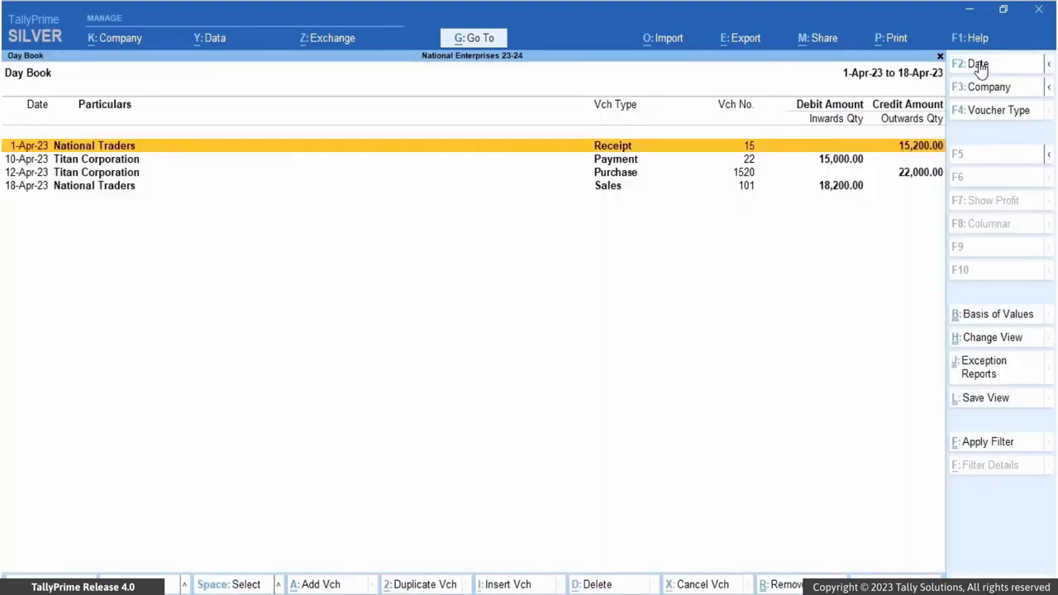
Open the National Traders receipt voucher dated 1-Apr-23 to check its details, and leave it without changes.
key(Return)
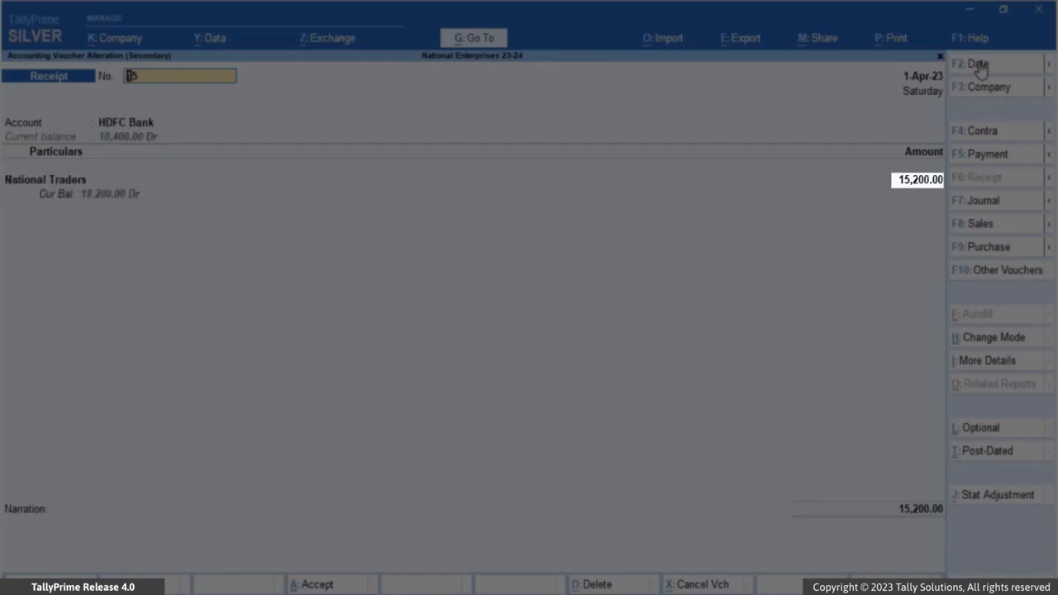
key(Escape)
key(y)
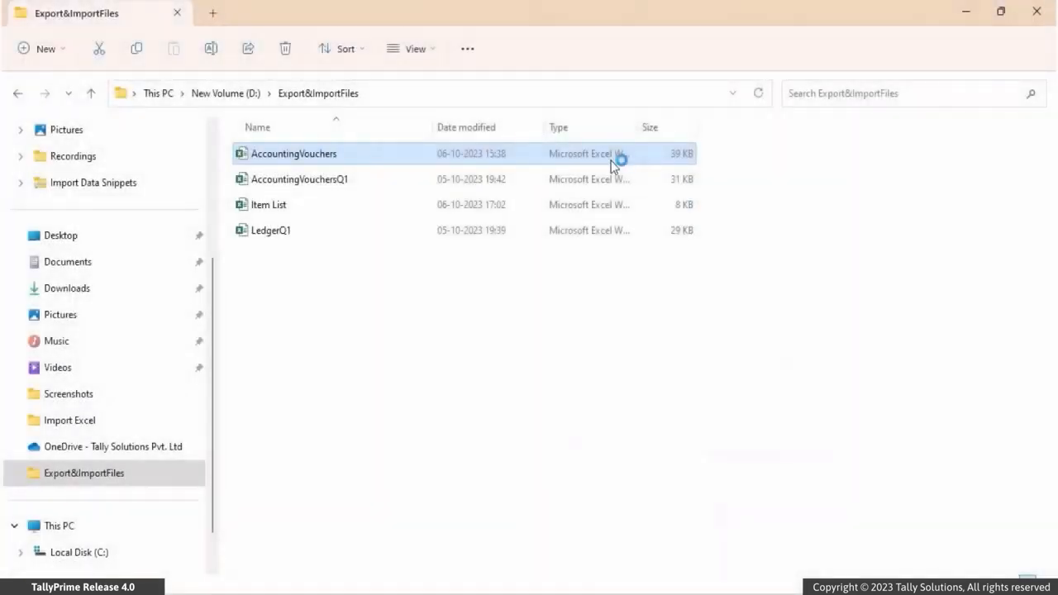
Open the AccountingVouchers workbook from File Explorer to review its voucher rows, and switch back to TallyPrime.
double_click(611, 161)
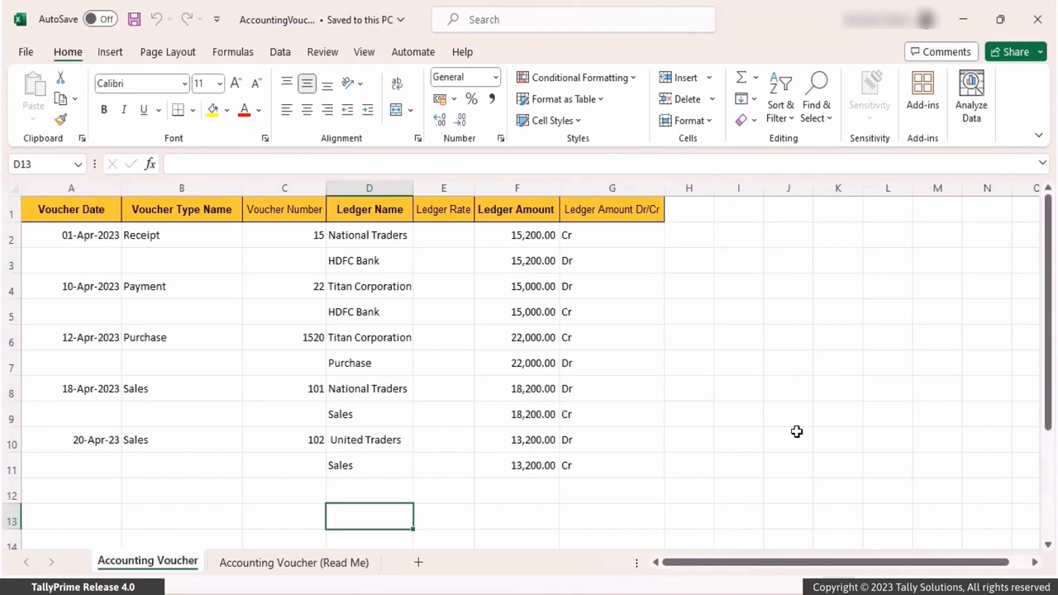
click(757, 588)
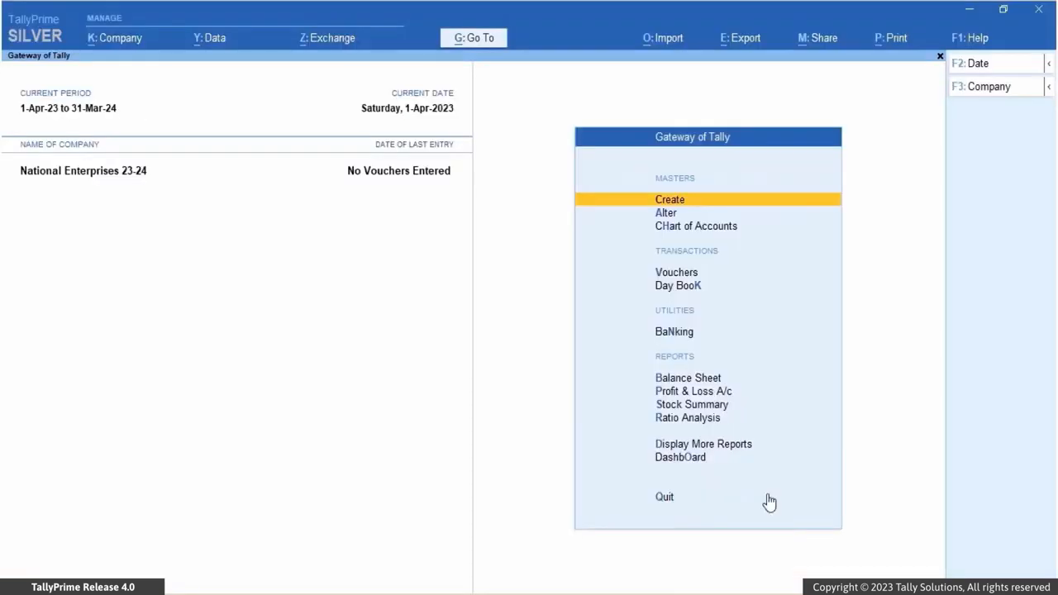
Start another transactions import in Excel format from D:\Export&ImportFiles and choose AccountingVouchers.xlsx as the file.
click(674, 43)
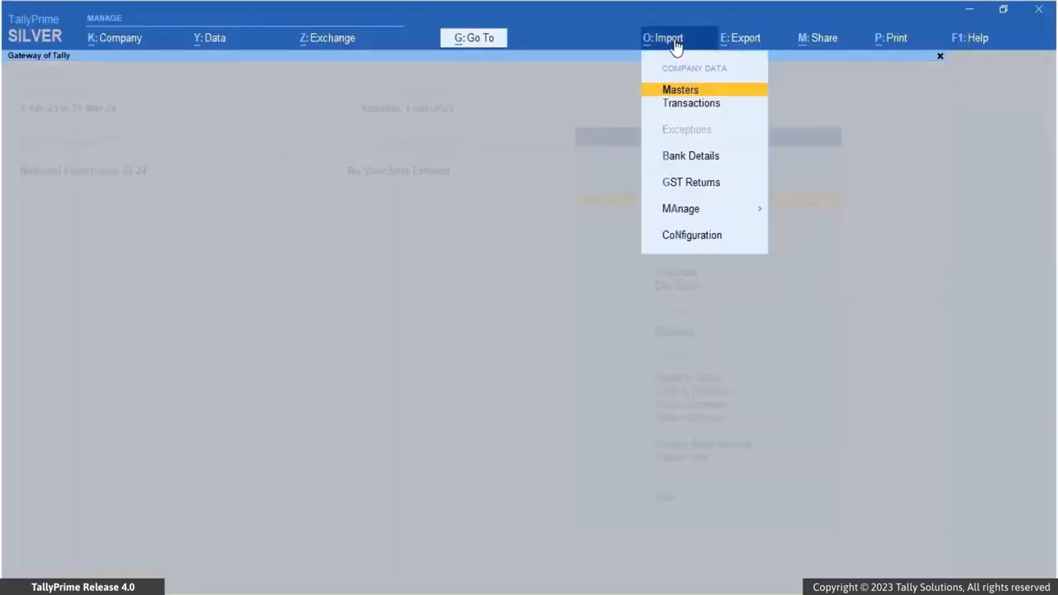
click(674, 105)
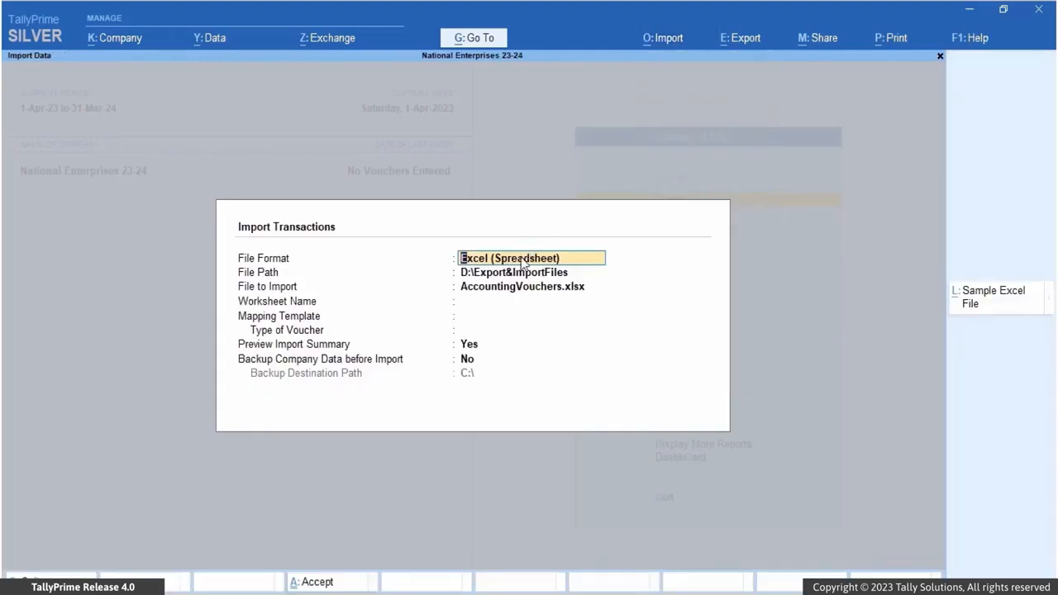
key(Return)
key(Return)
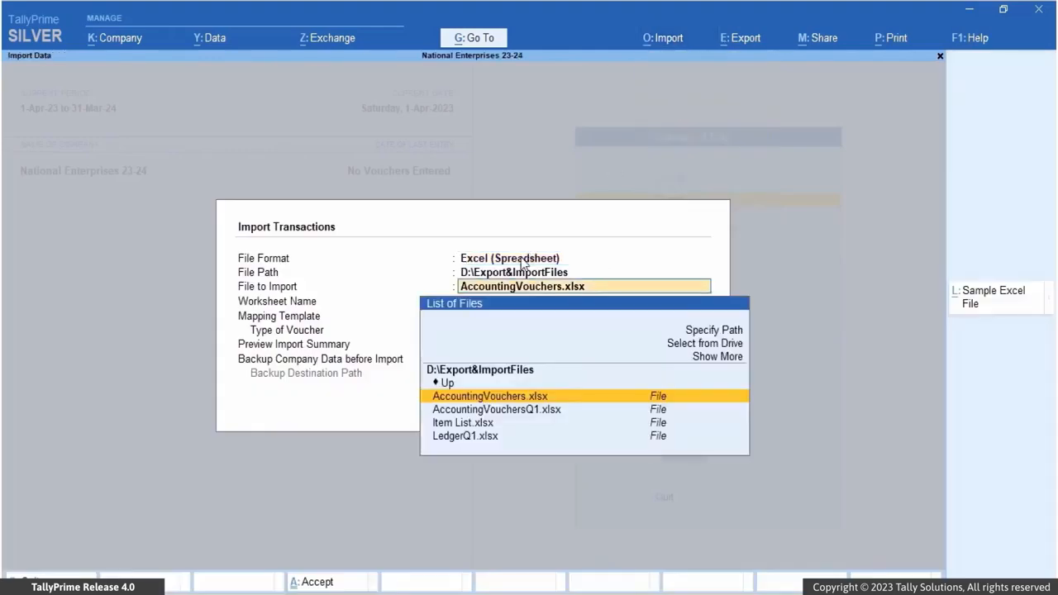
click(500, 397)
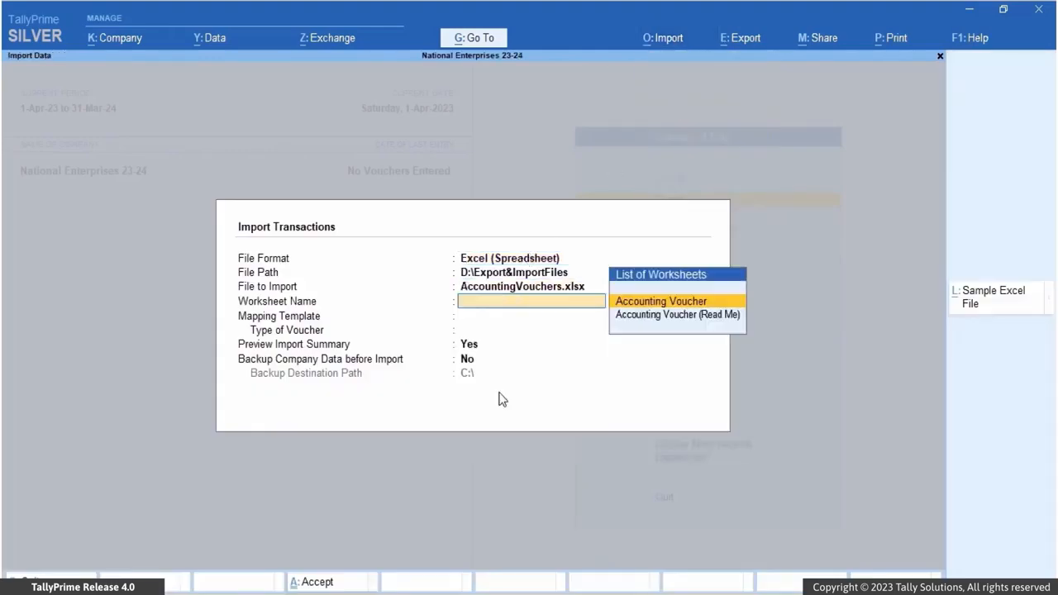
Use the Accounting Voucher worksheet with the default mapping and import the AccountingVouchers.xlsx transactions from the summary preview.
click(624, 303)
click(630, 315)
key(Return)
key(Return)
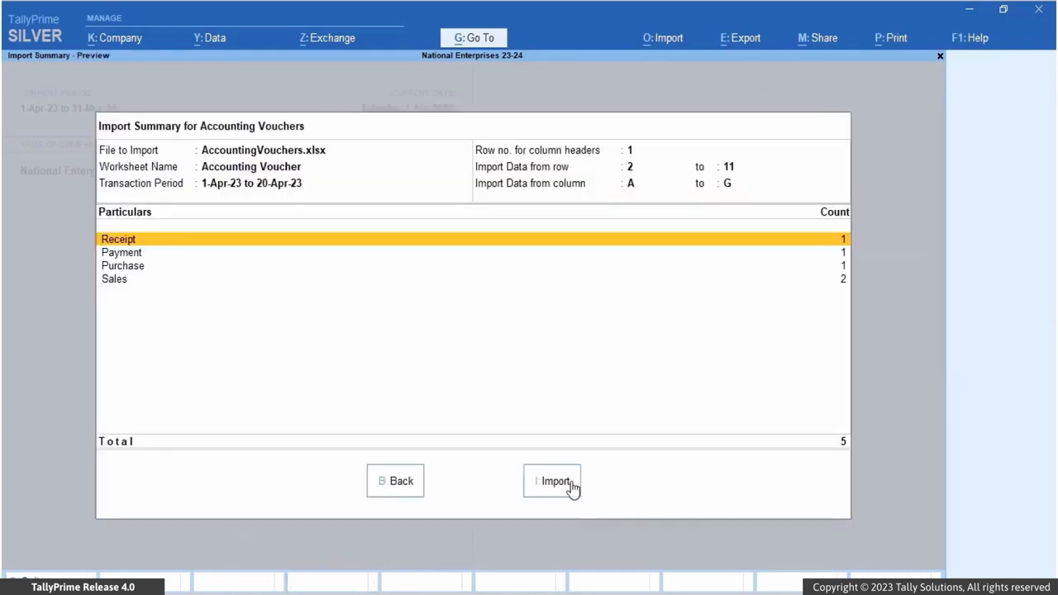
click(556, 482)
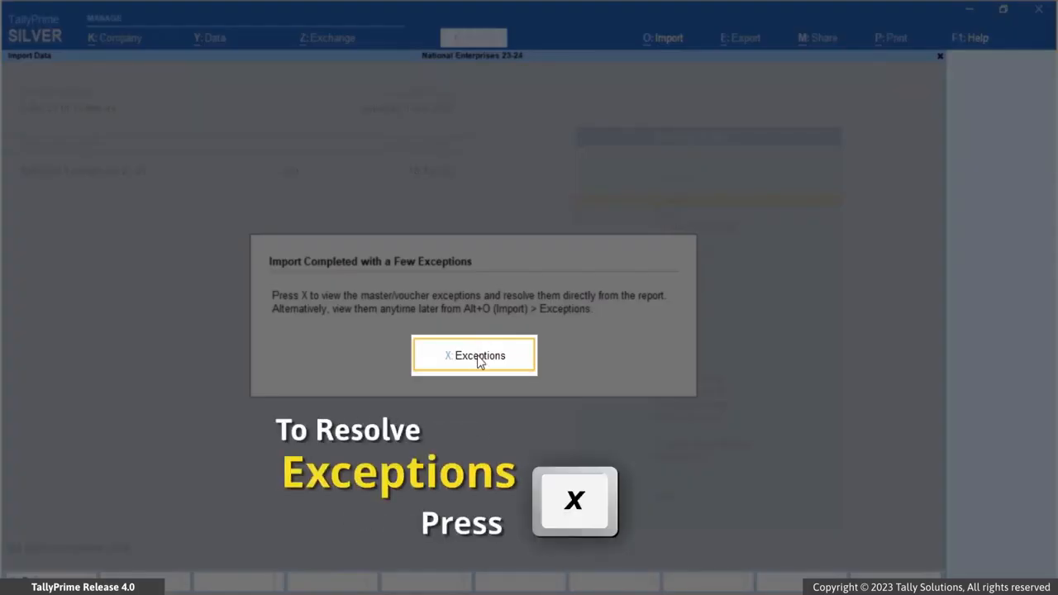
Open the import exceptions and drill down from "Referenced master is missing" to the names of the missing ledgers.
click(477, 361)
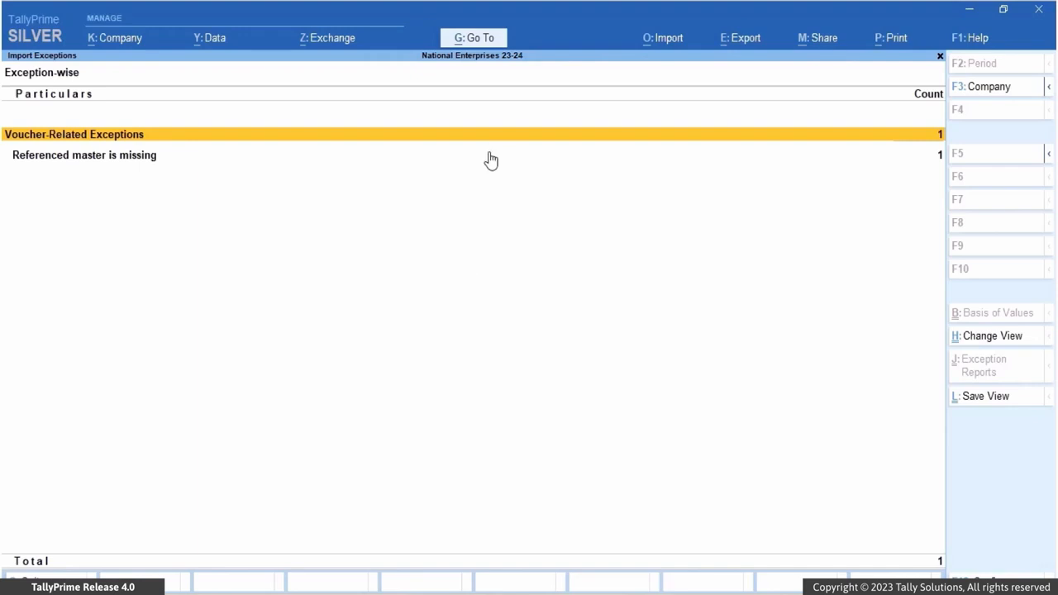
double_click(490, 158)
double_click(487, 171)
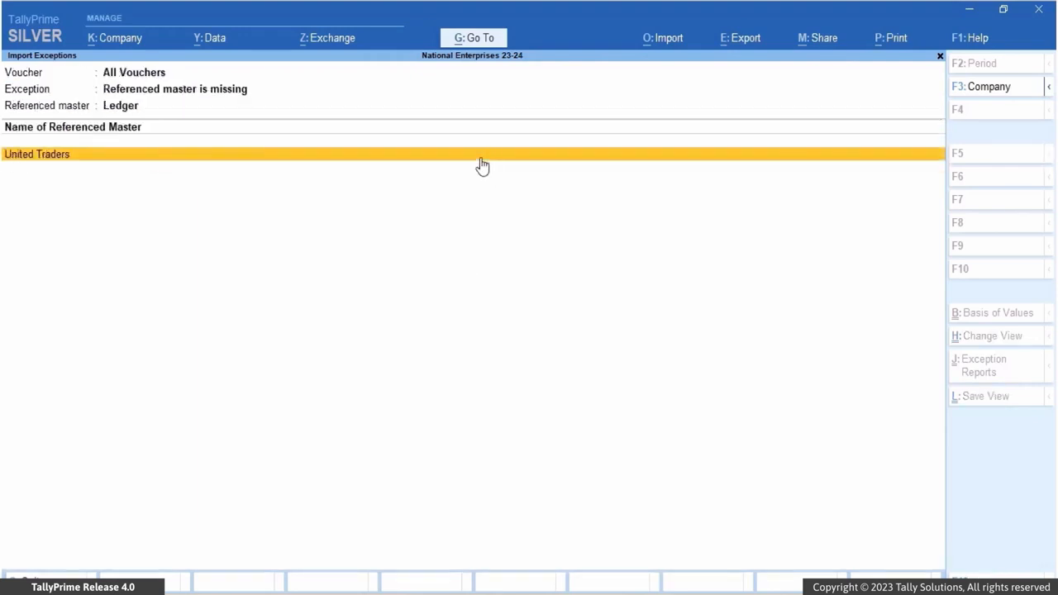
Create the missing United Traders ledger under Sundry Debtors, save it, and return to the missing masters summary.
double_click(482, 159)
click(267, 182)
text(Sun)
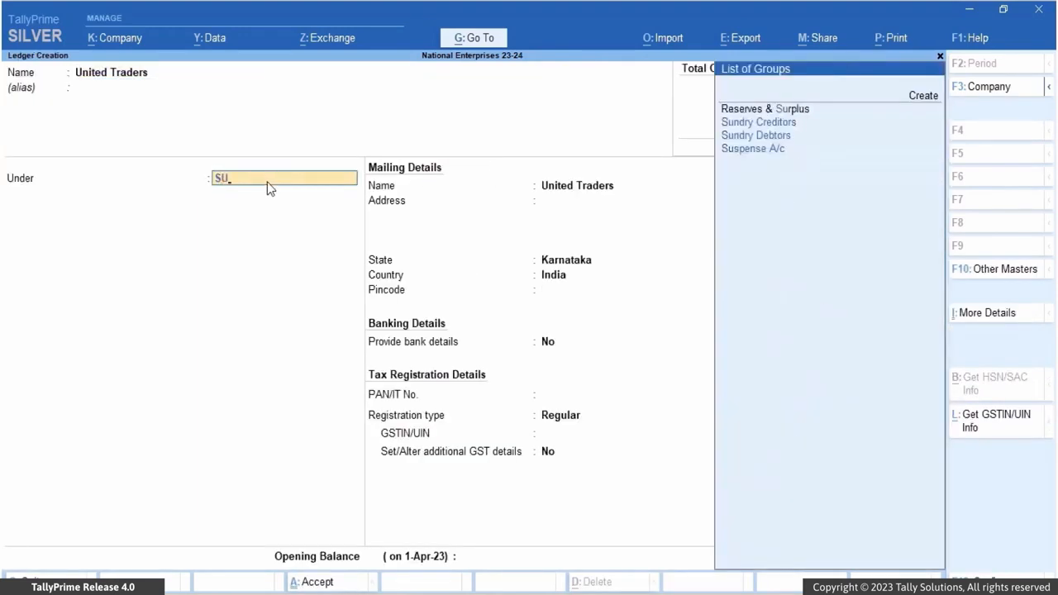
click(755, 124)
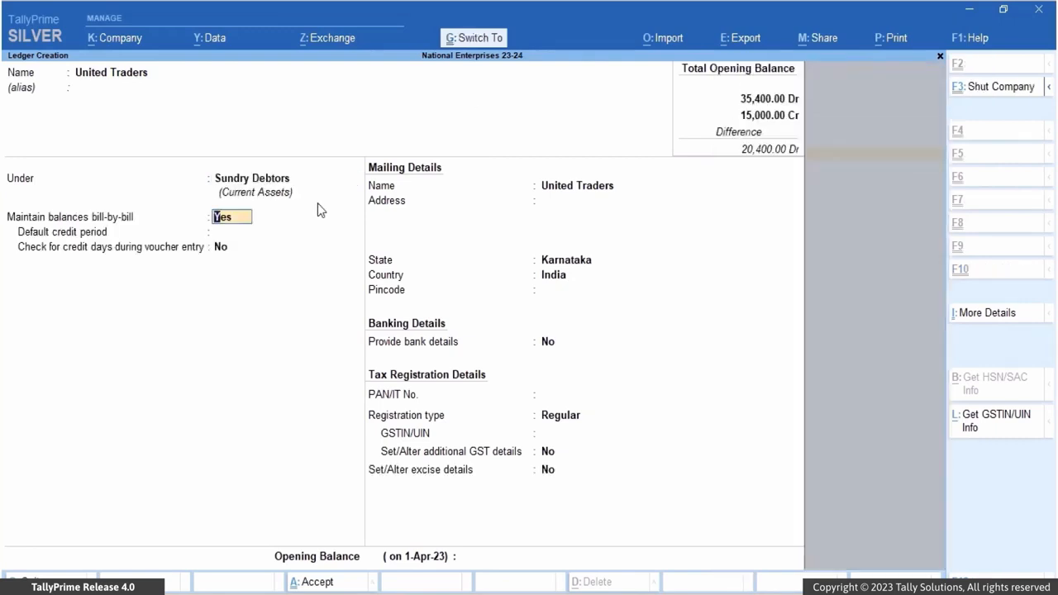
key(ctrl+a)
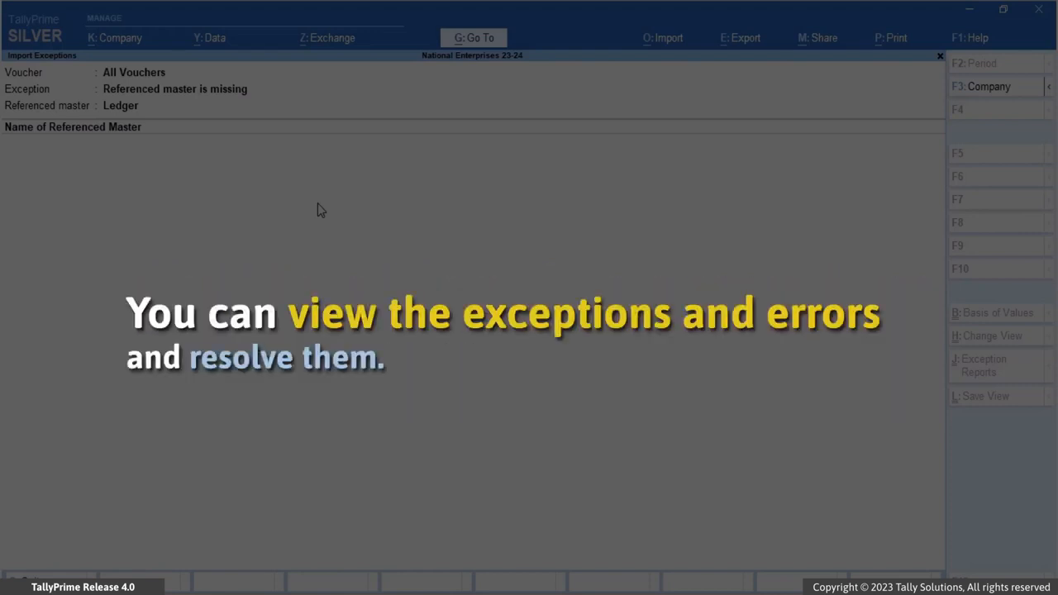
key(Escape)
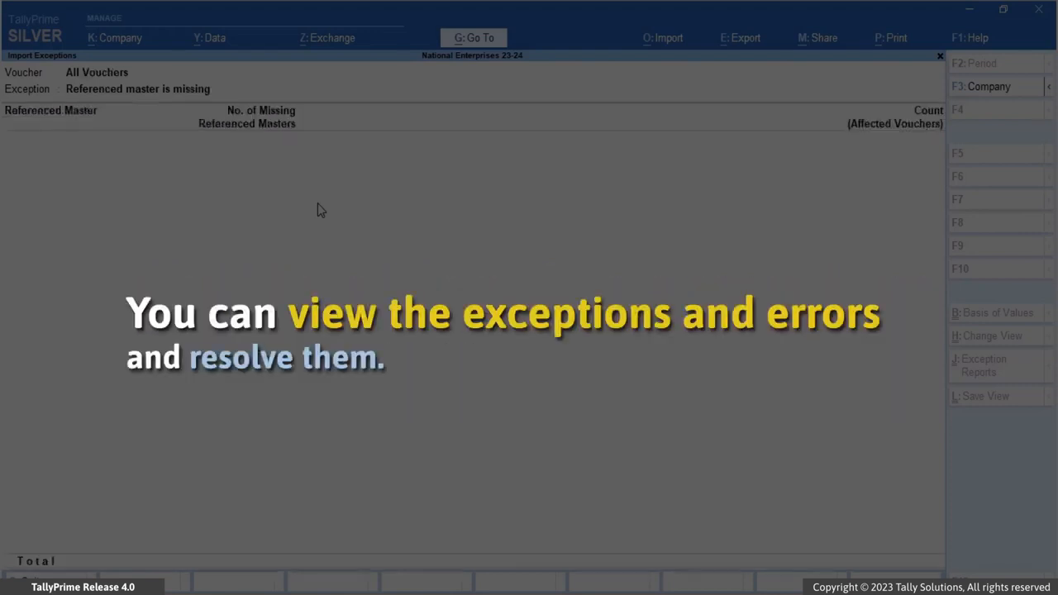